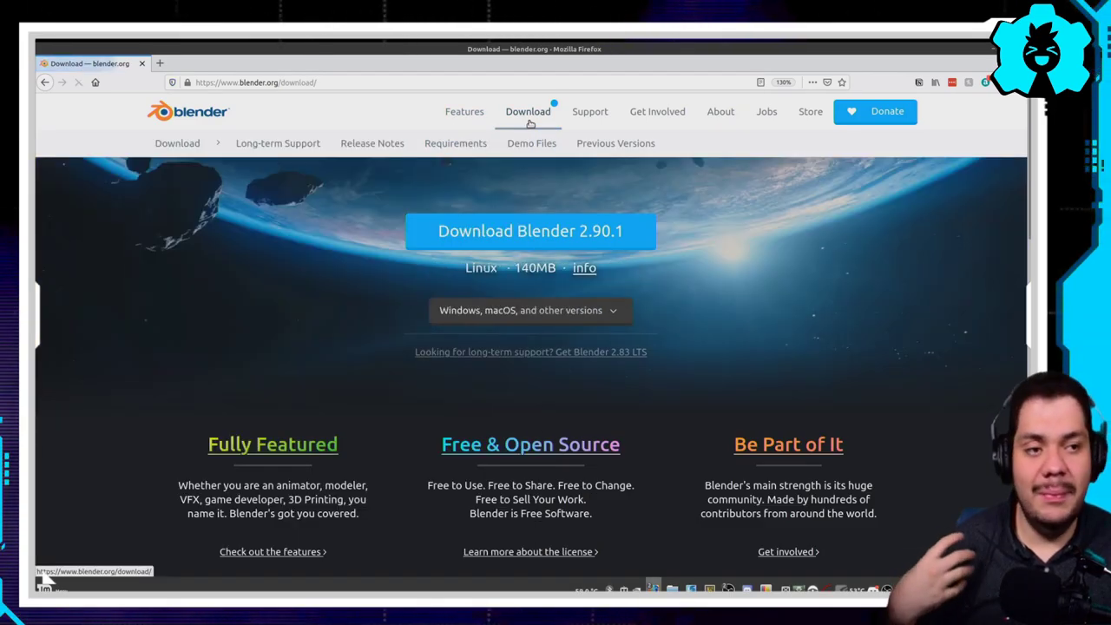
click(550, 248)
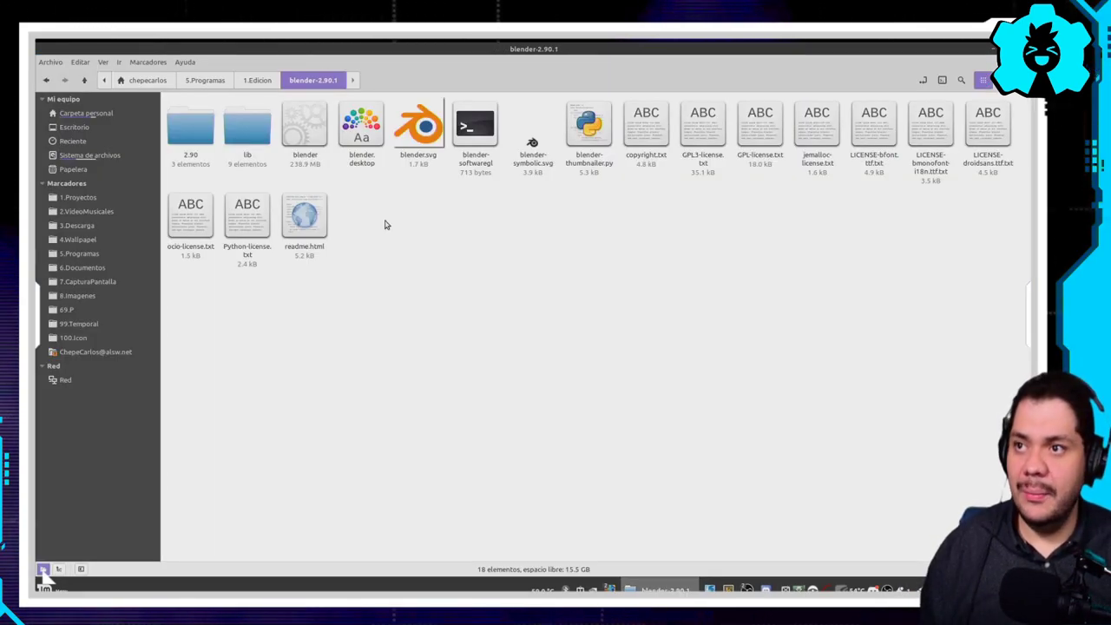
Step: Scroll up in the extracted blender-2.90.1 folder to reach the blender executable
ctrl+scroll(386, 225, up, 1)
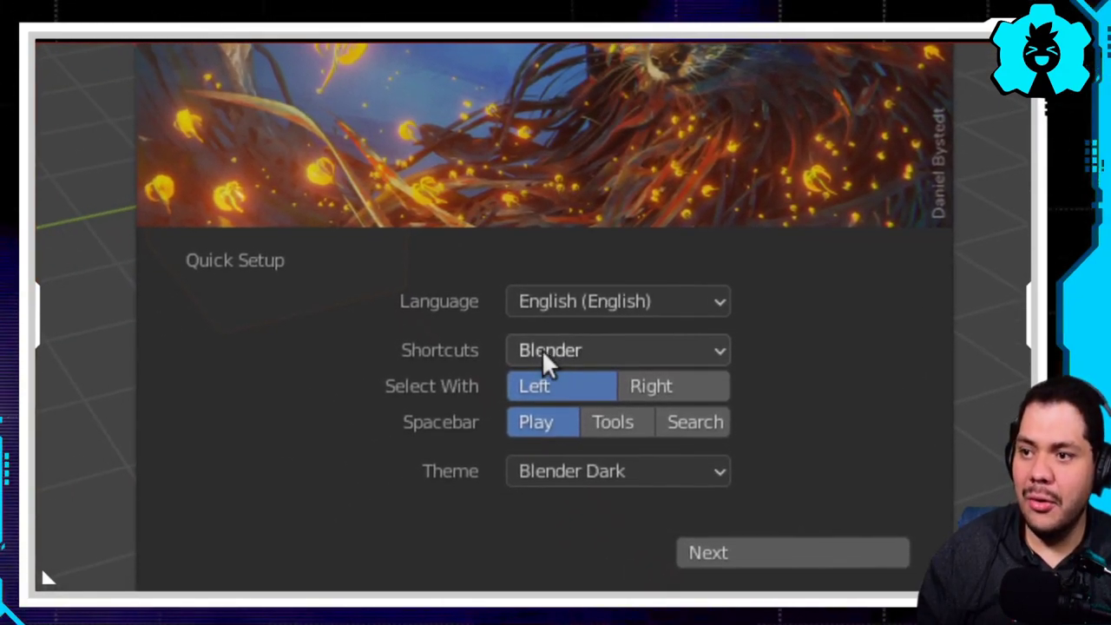
Step: Keep the Blender shortcut preset and preview Blender Light before returning to Blender Dark
click(541, 356)
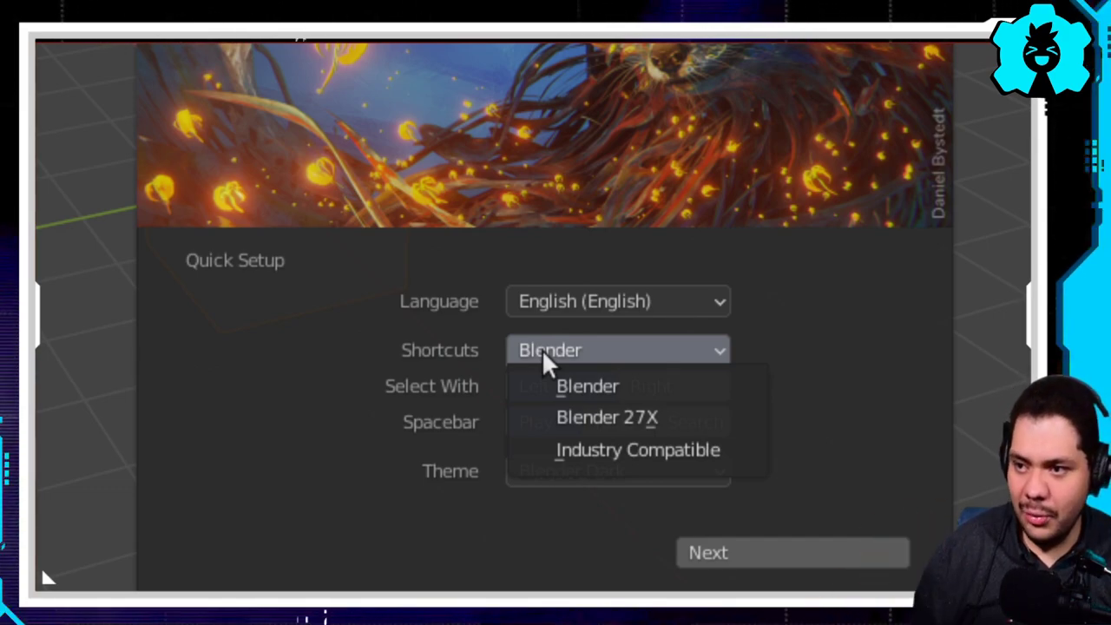
click(542, 349)
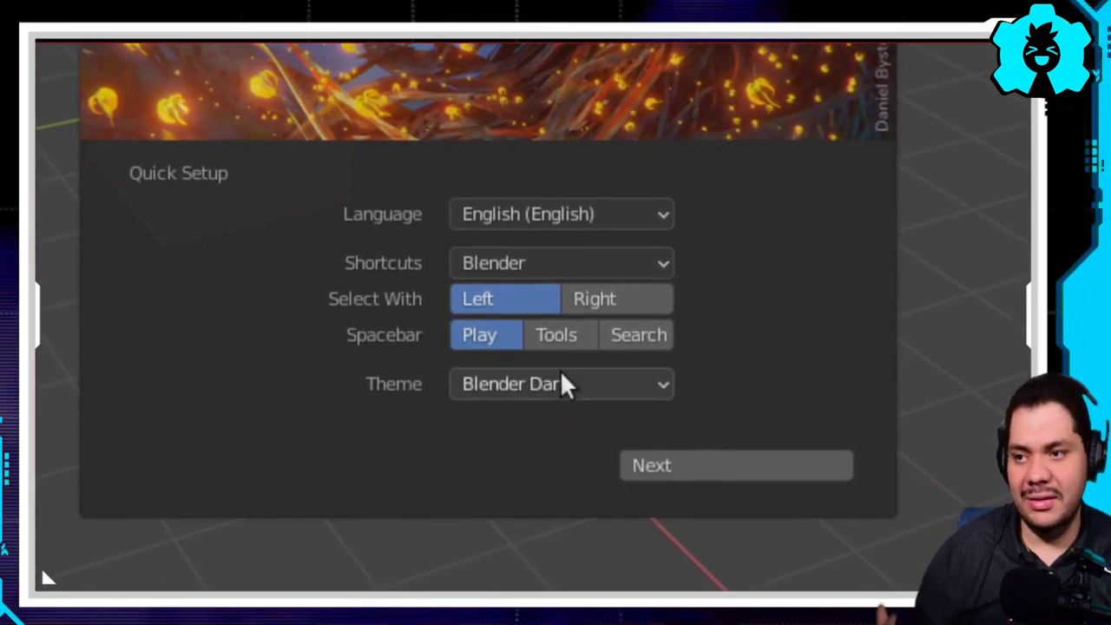
click(562, 385)
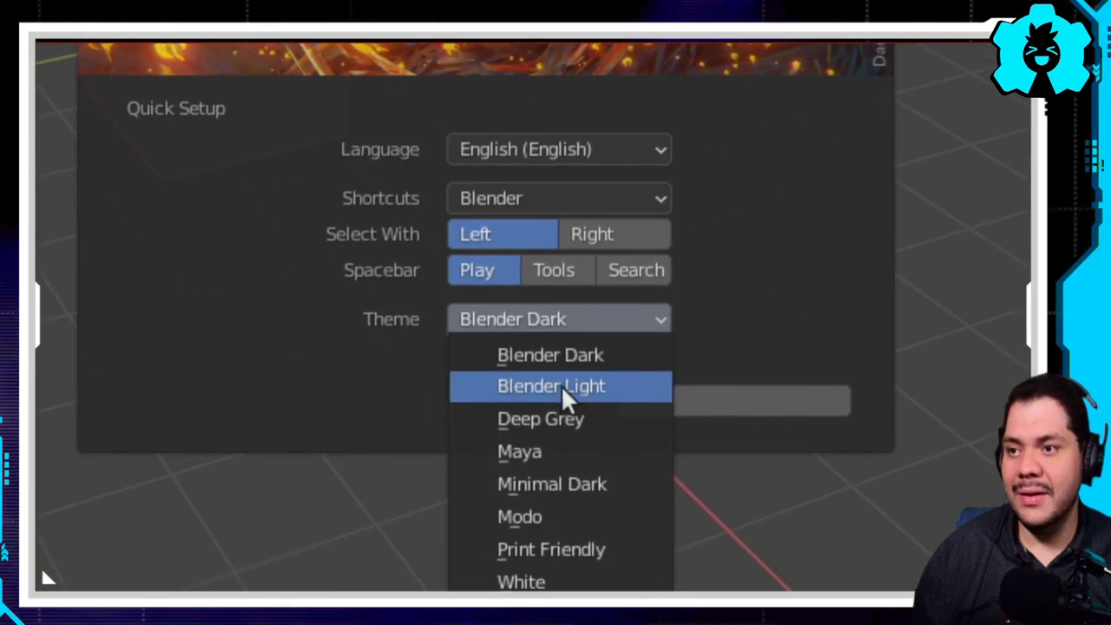
click(562, 386)
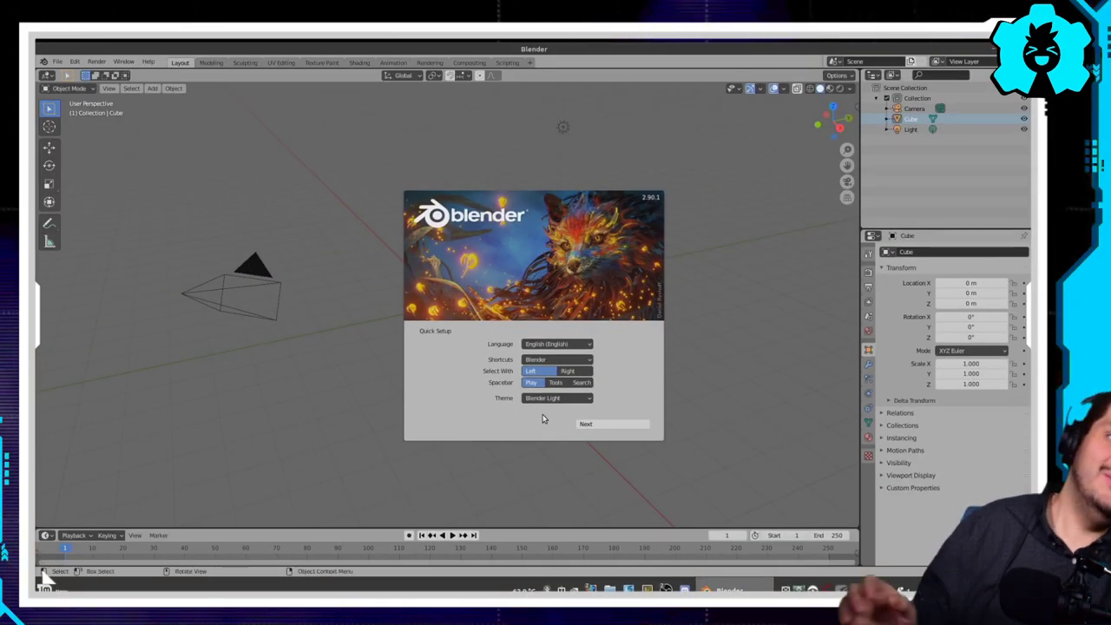
click(545, 395)
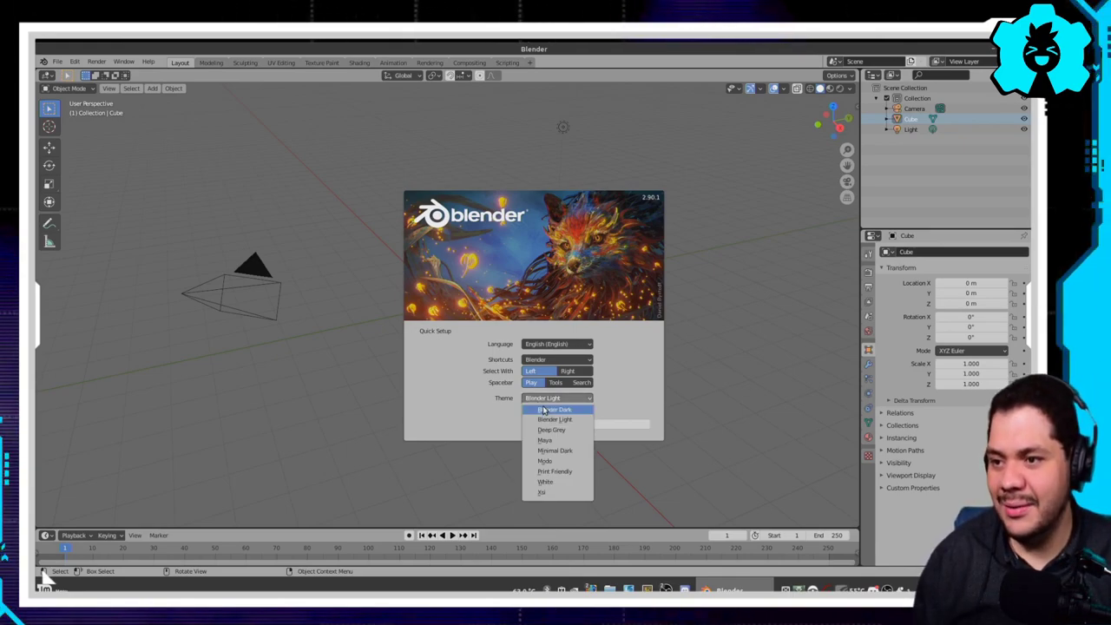
click(542, 405)
Step: Preview the Maya and Modo themes, settle on Blender Dark, and finish Quick Setup
click(545, 395)
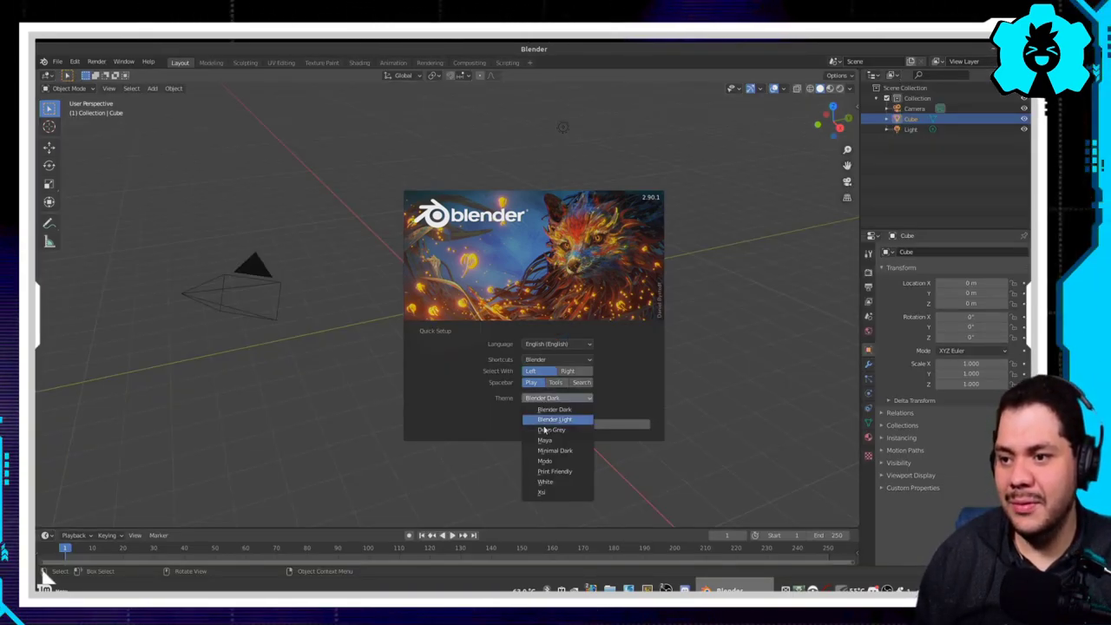
click(544, 417)
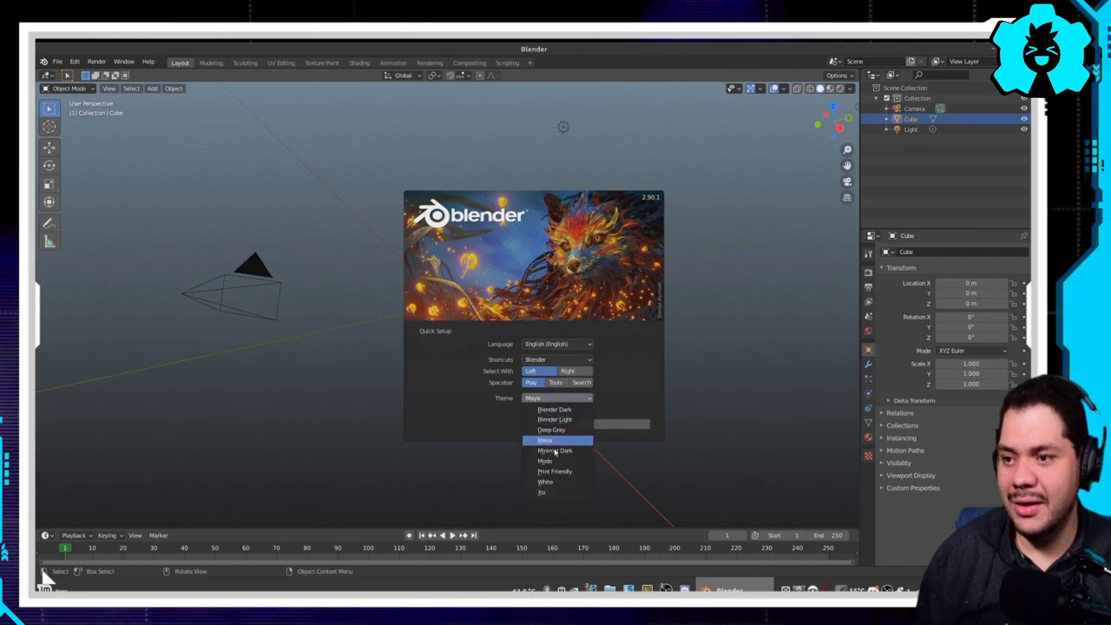
click(555, 461)
click(561, 399)
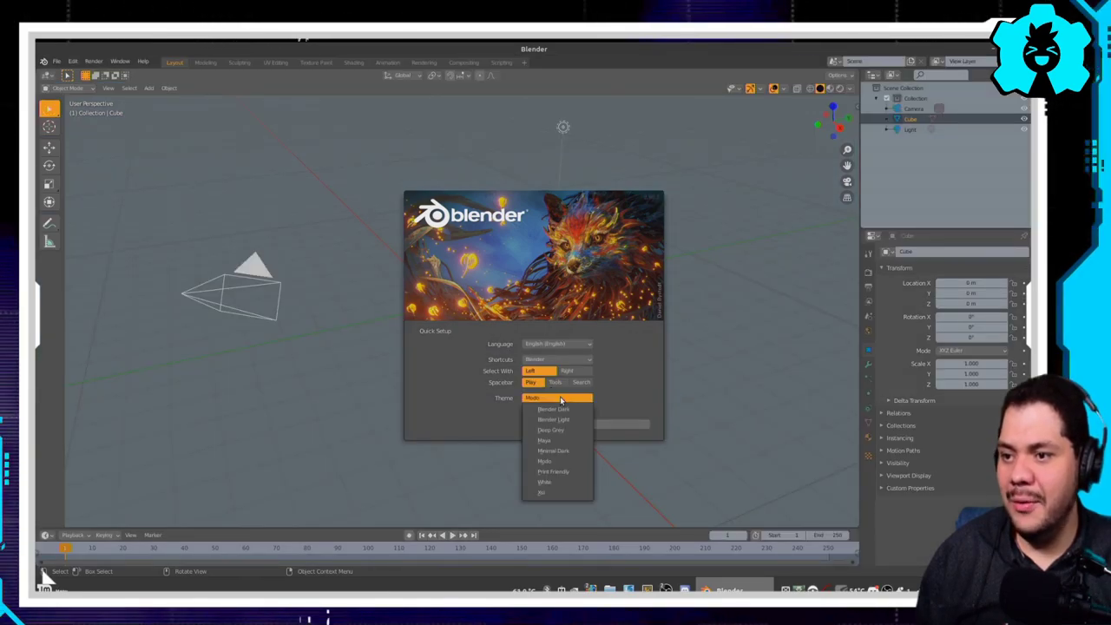
click(553, 410)
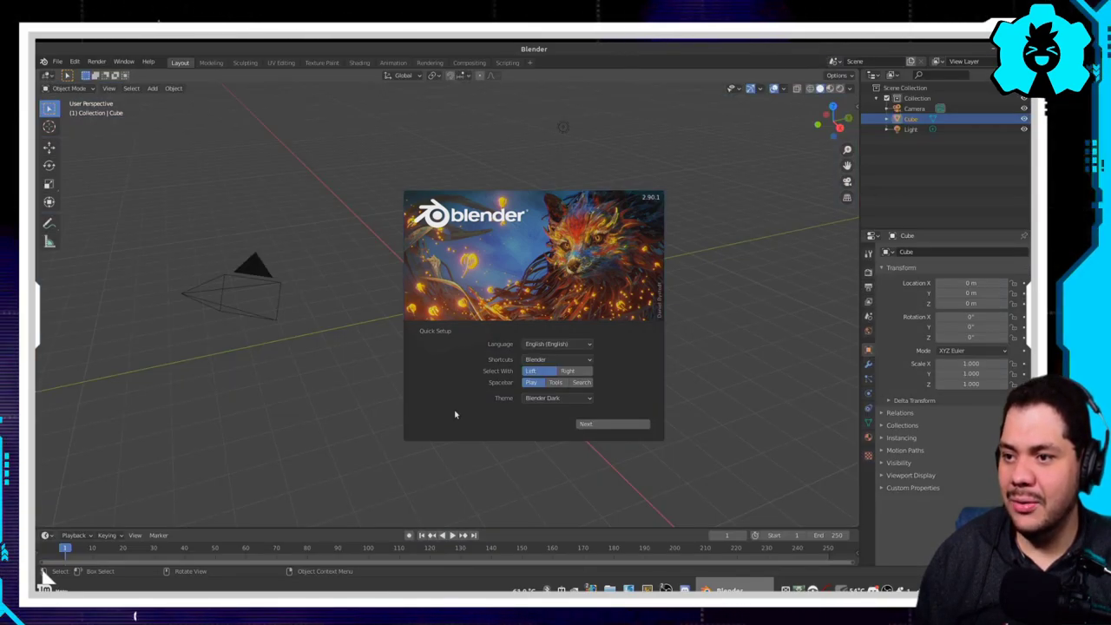
click(613, 425)
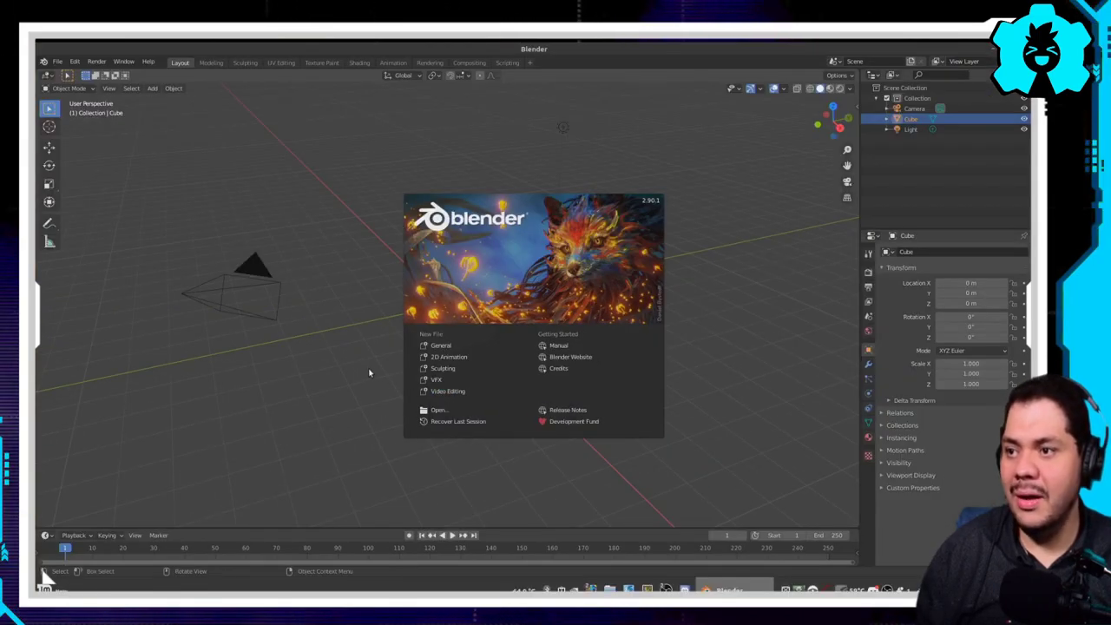
Step: Dismiss the splash screen and start a new file from the Video Editing template
click(334, 338)
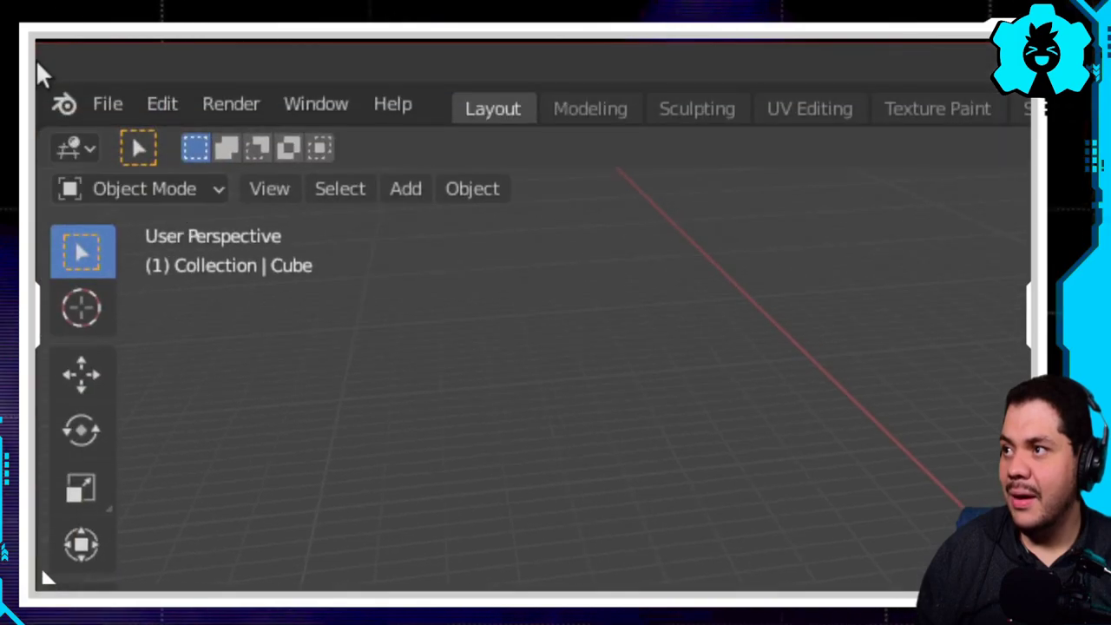
click(55, 62)
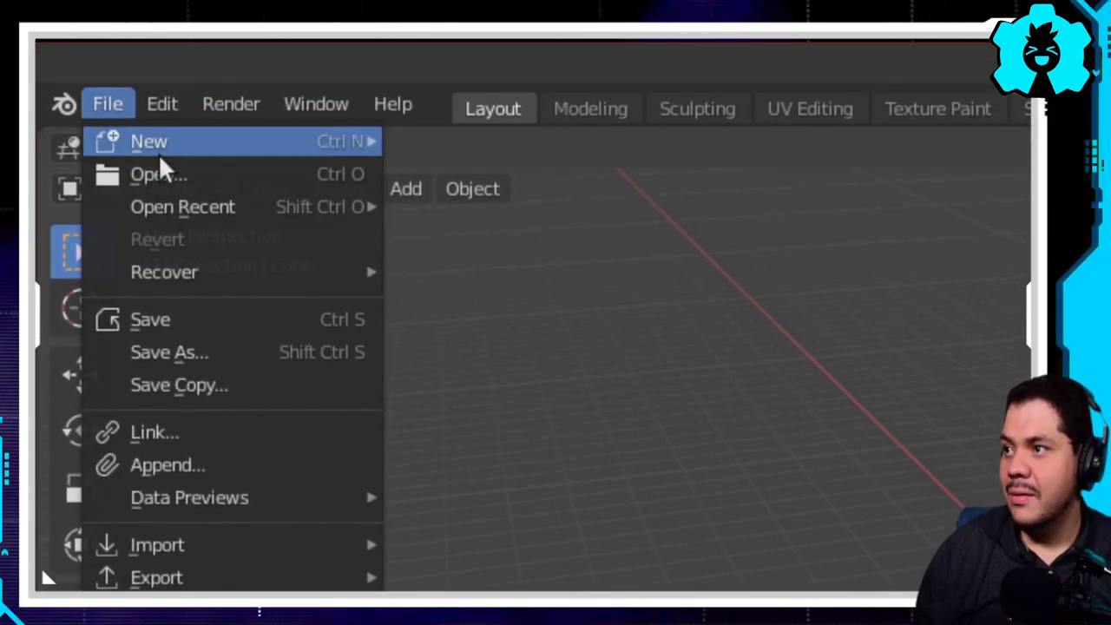
mouse_move(96, 59)
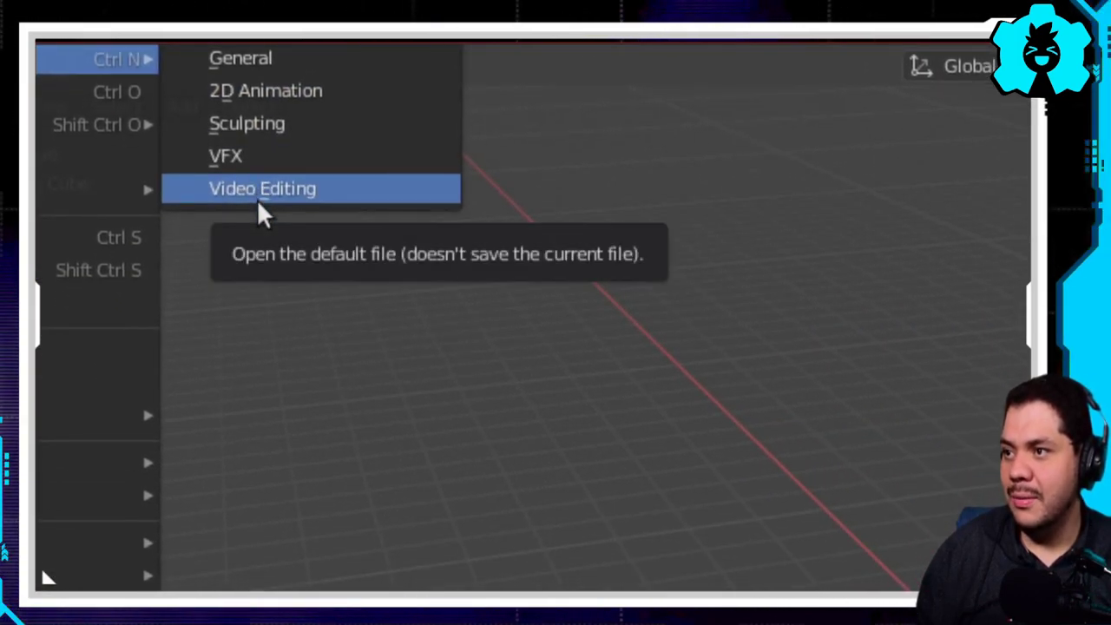
click(266, 226)
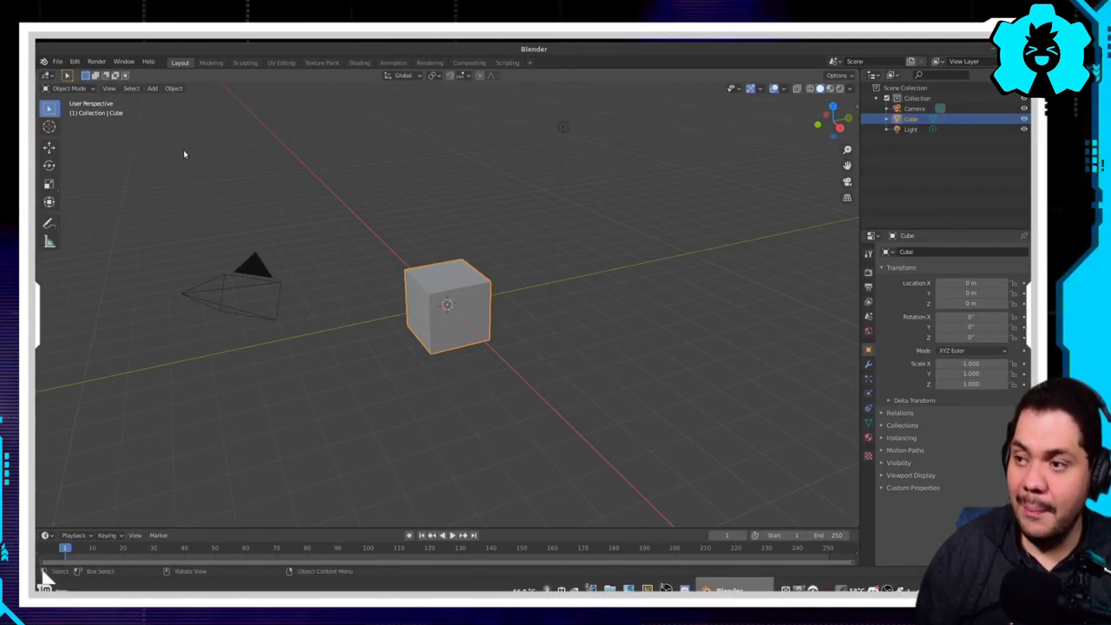
click(57, 62)
mouse_move(71, 73)
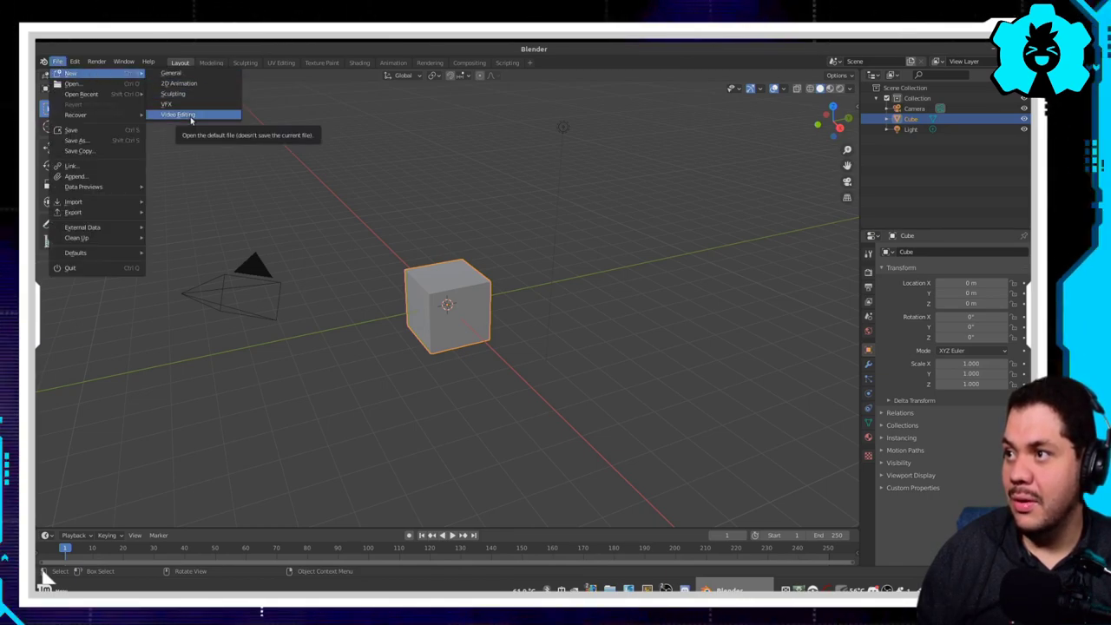
click(191, 116)
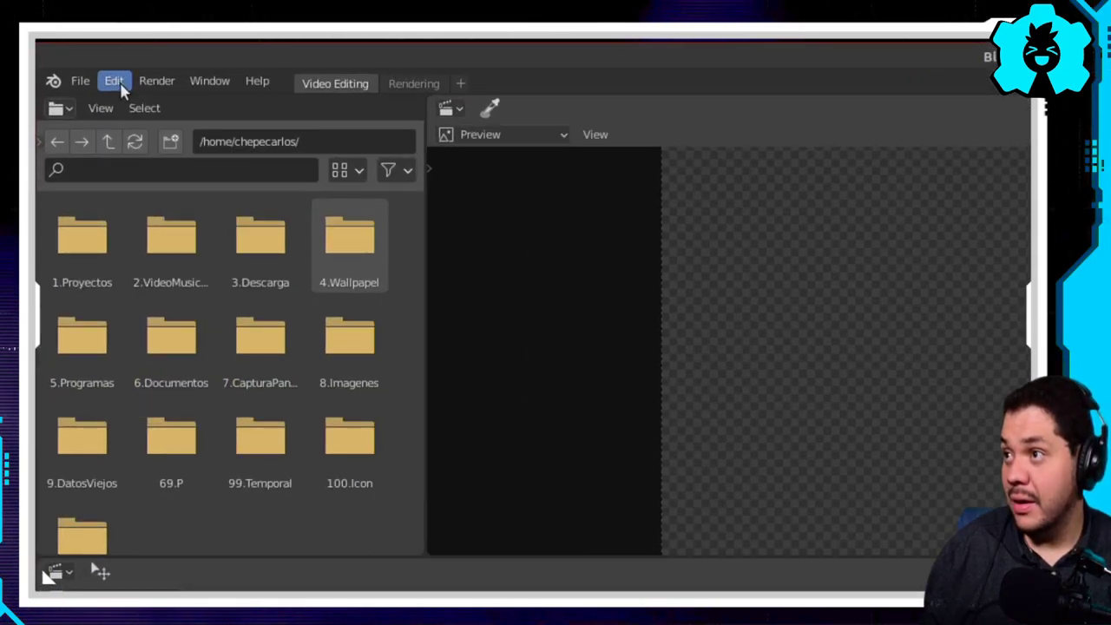
Step: Open Preferences and raise the interface Resolution Scale to 1.15
click(76, 62)
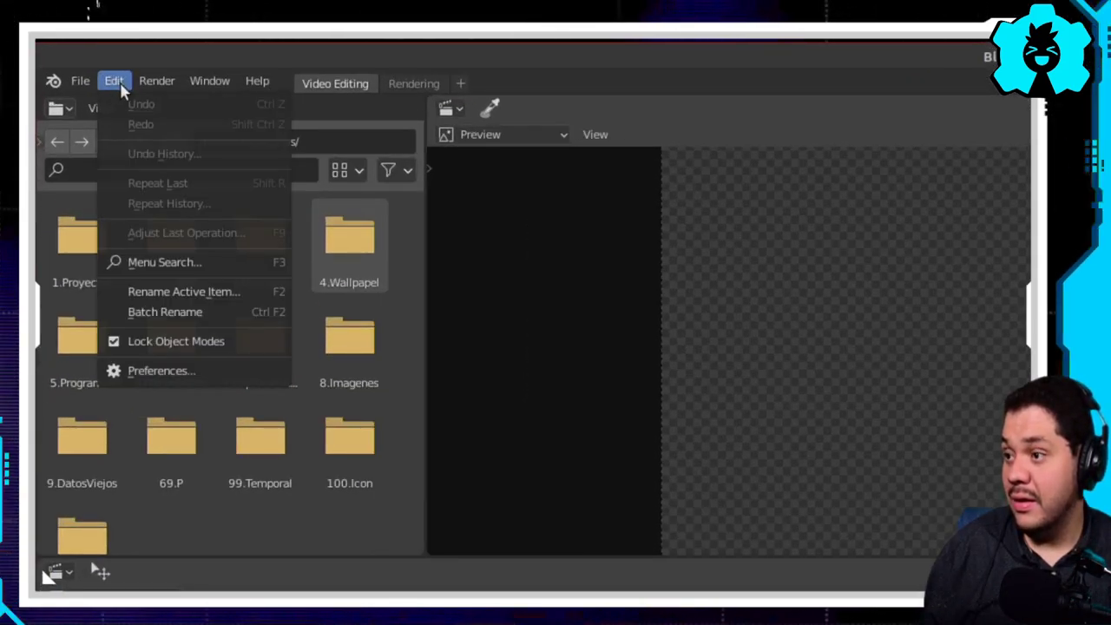
click(158, 370)
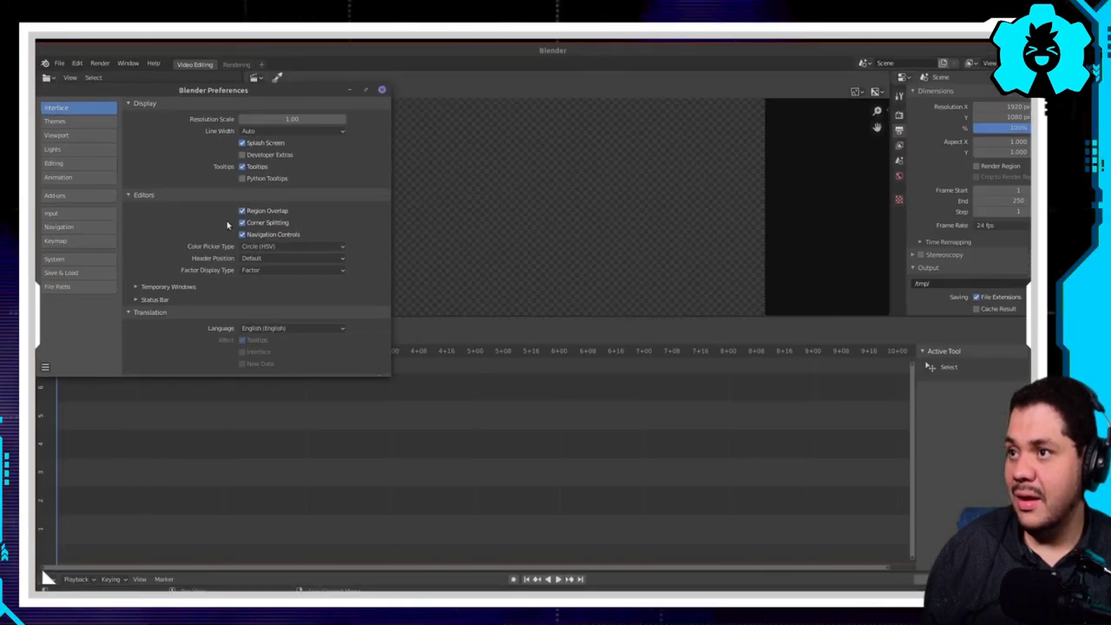
drag(225, 90, 333, 117)
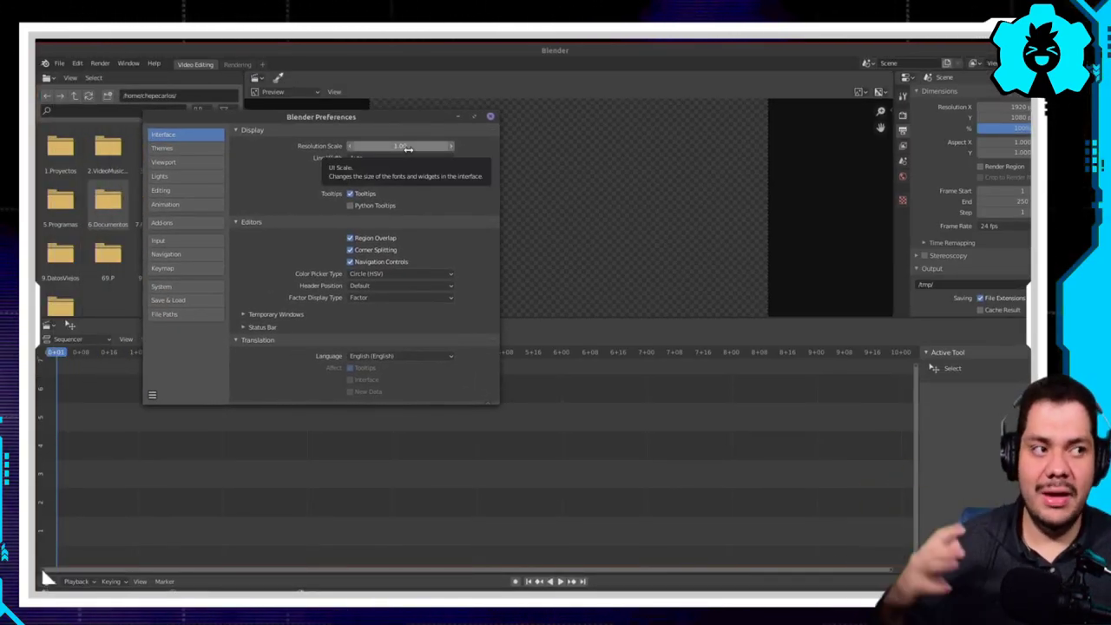
mouse_move(408, 150)
mouse_down()
mouse_move(434, 149)
mouse_move(395, 150)
mouse_up()
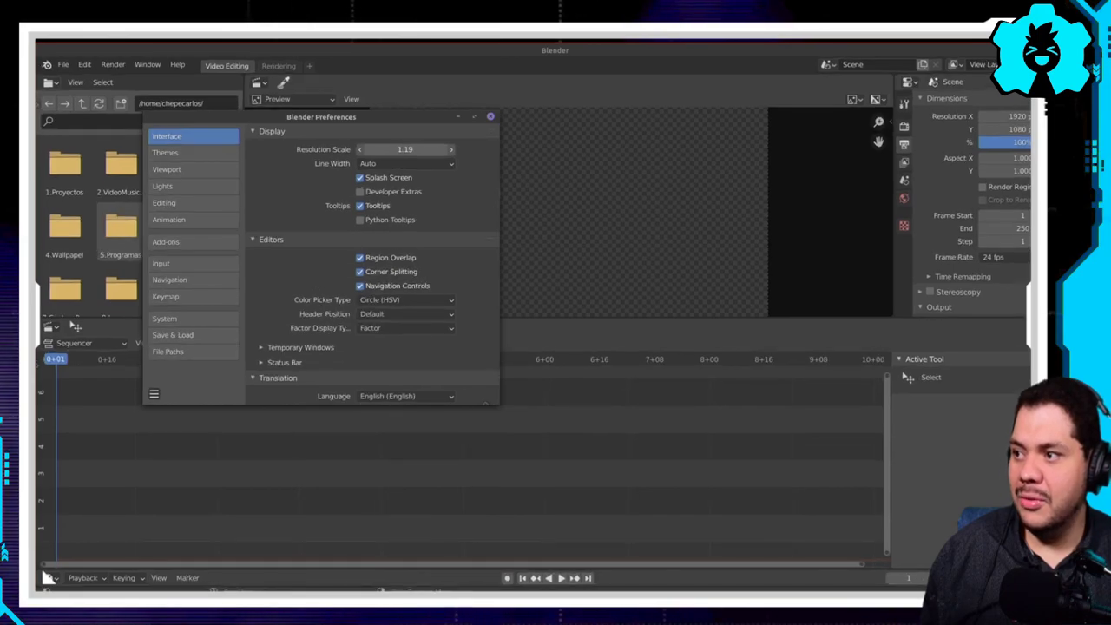
mouse_move(351, 119)
mouse_down()
mouse_move(563, 303)
mouse_move(501, 208)
mouse_move(451, 189)
mouse_move(473, 213)
mouse_up()
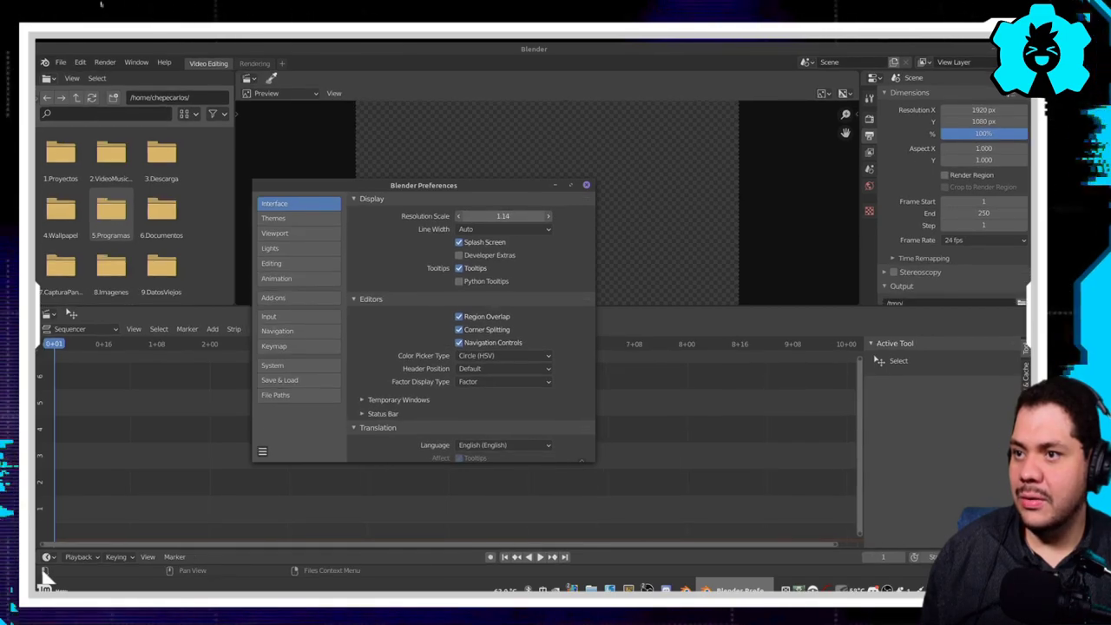
drag(504, 215, 752, 339)
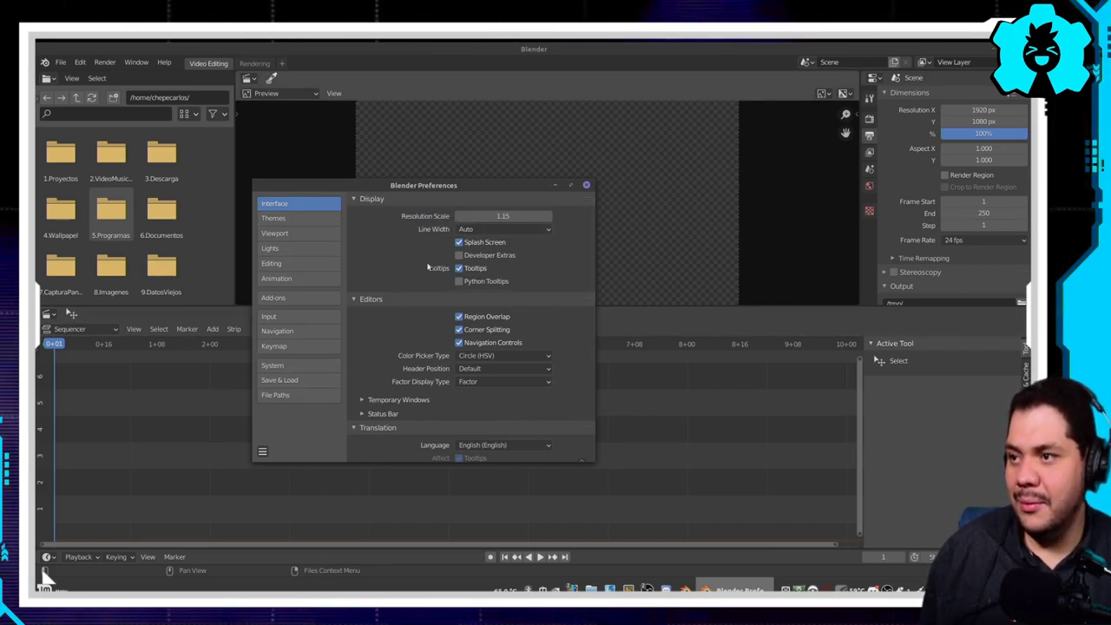
scroll(402, 290, down, 2)
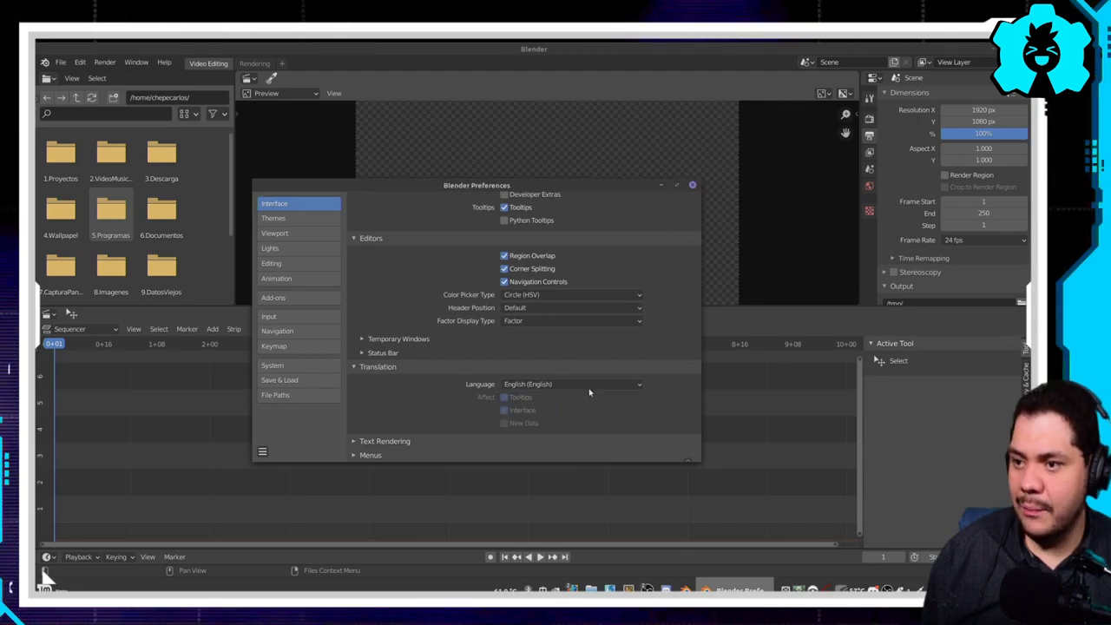
Step: Set the Language to Spanish (Español) with Interface translation unchecked
click(556, 384)
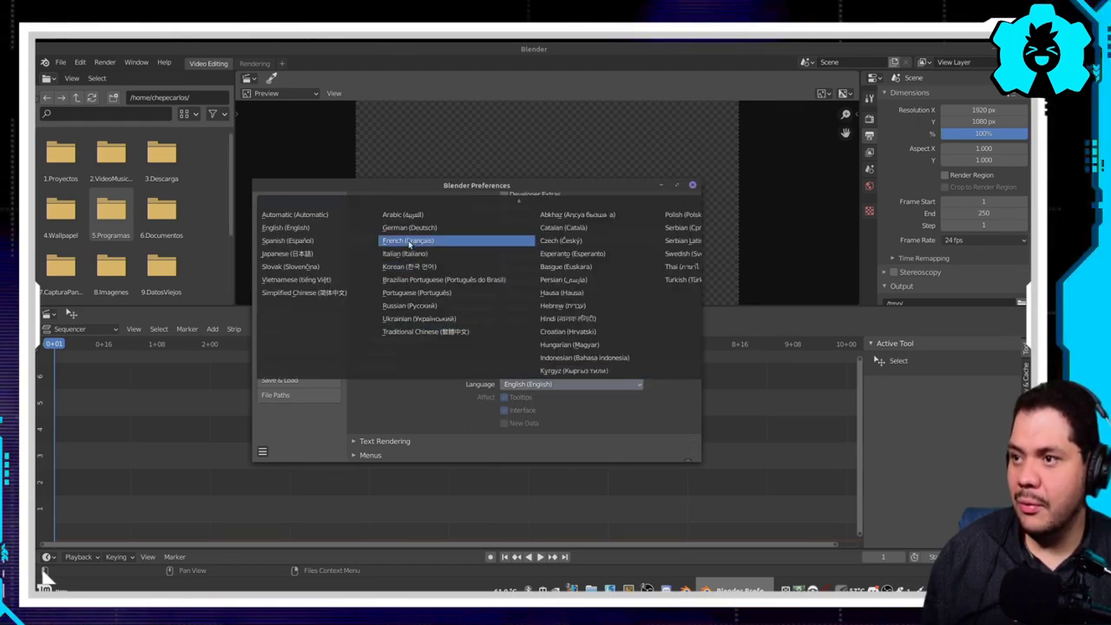
click(303, 241)
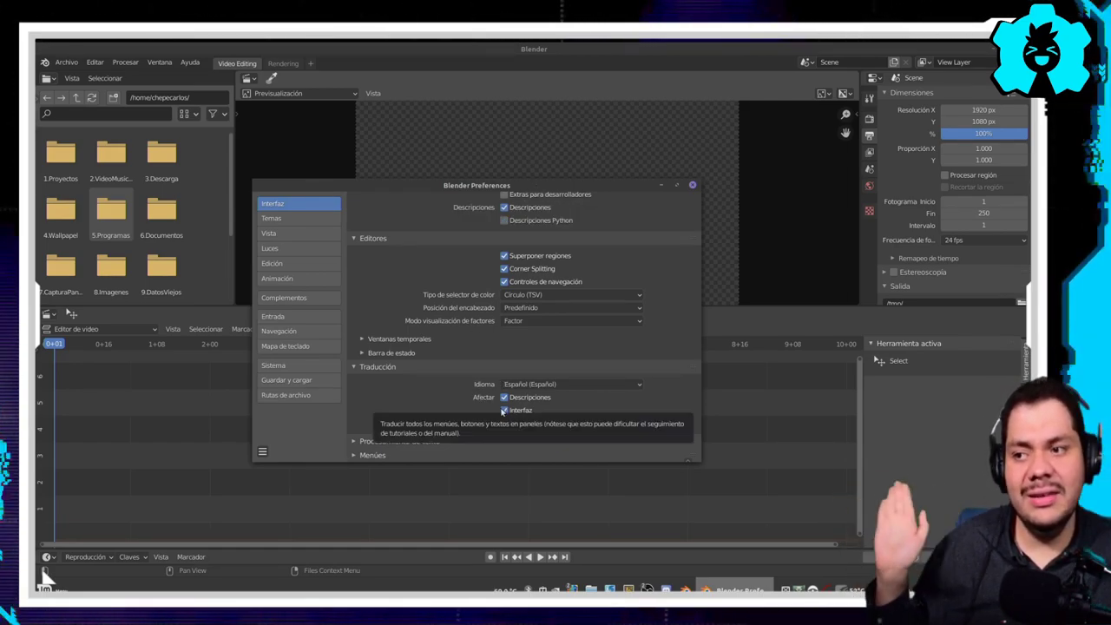
click(503, 411)
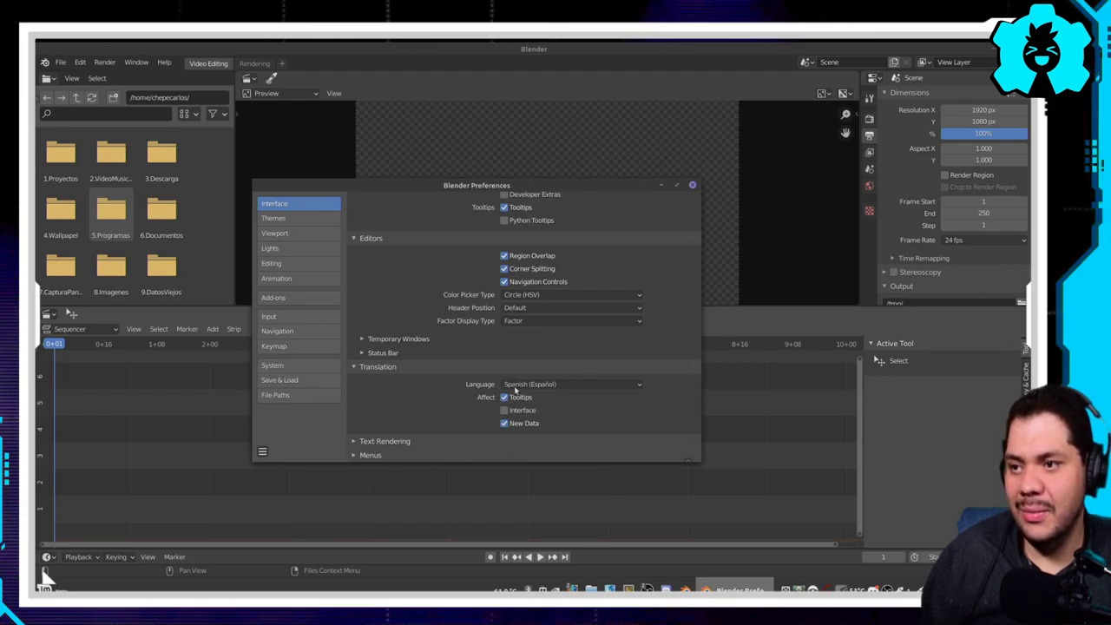
mouse_move(533, 271)
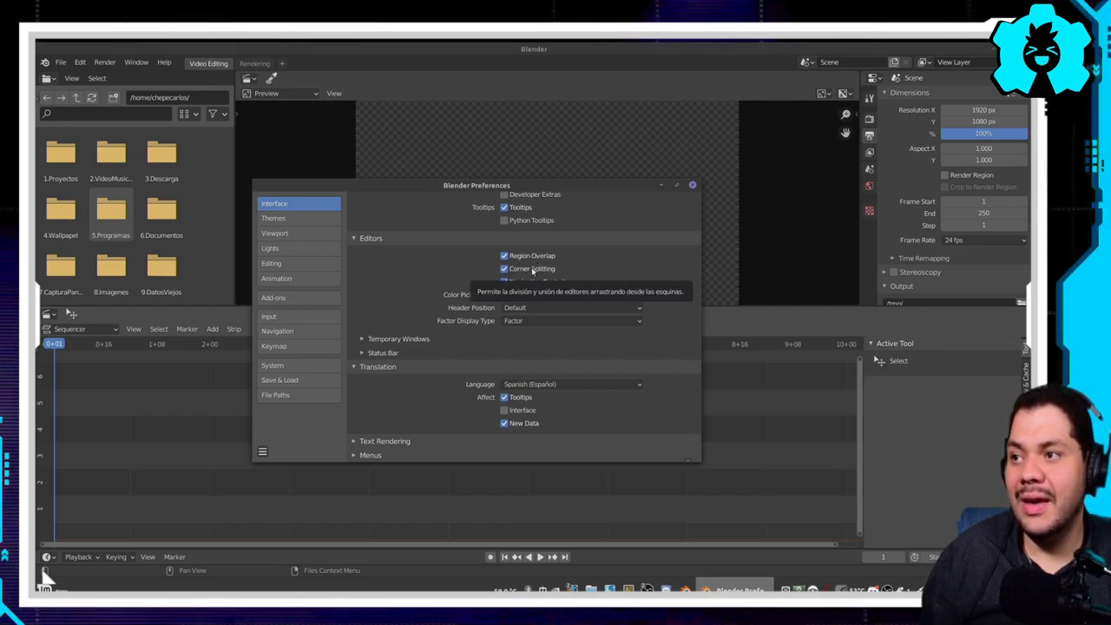
Step: Look through the preferences actions menu, then close the Preferences window
click(264, 451)
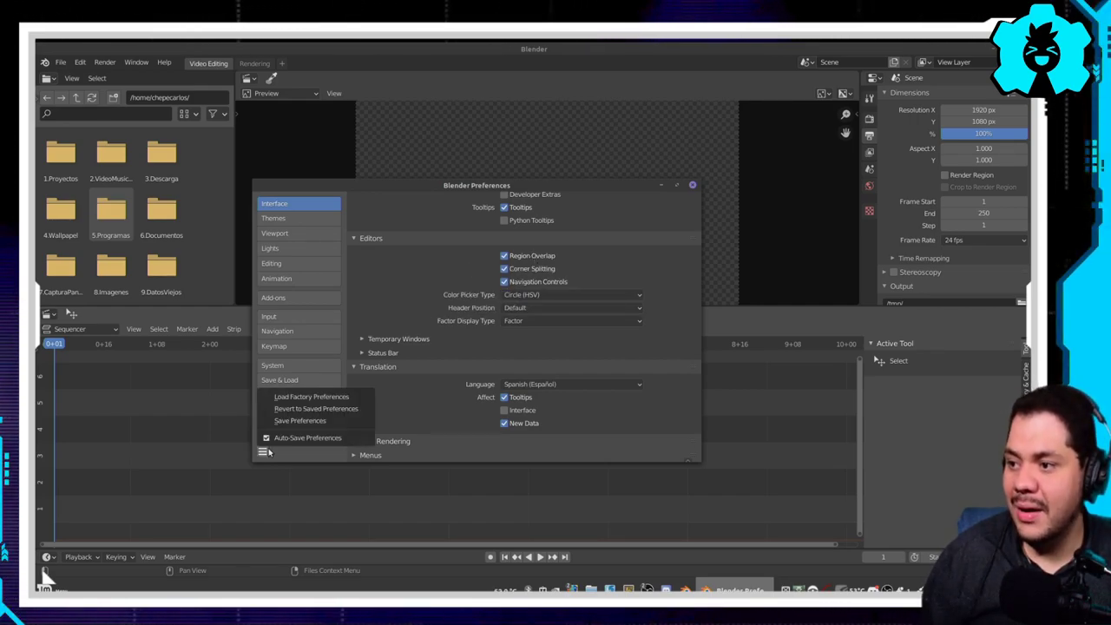
click(302, 421)
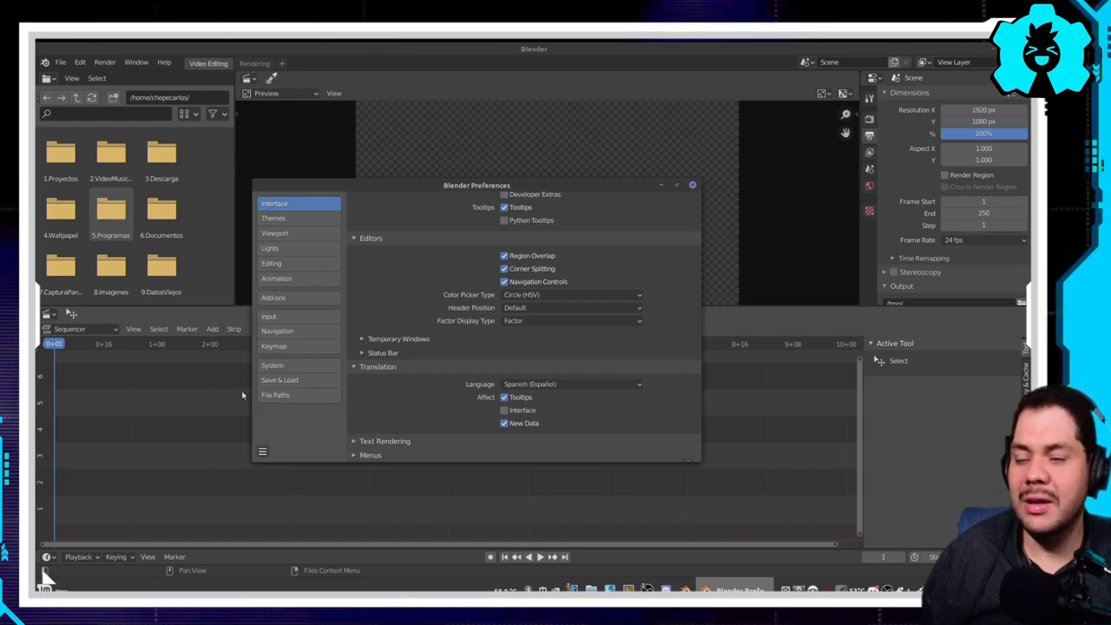
click(262, 452)
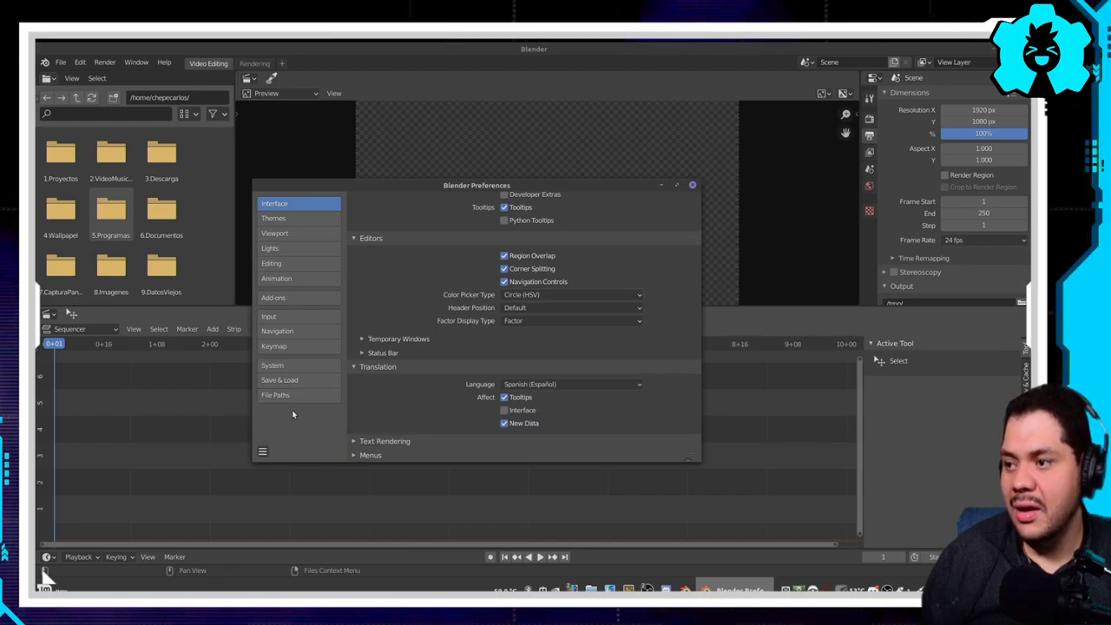
click(262, 453)
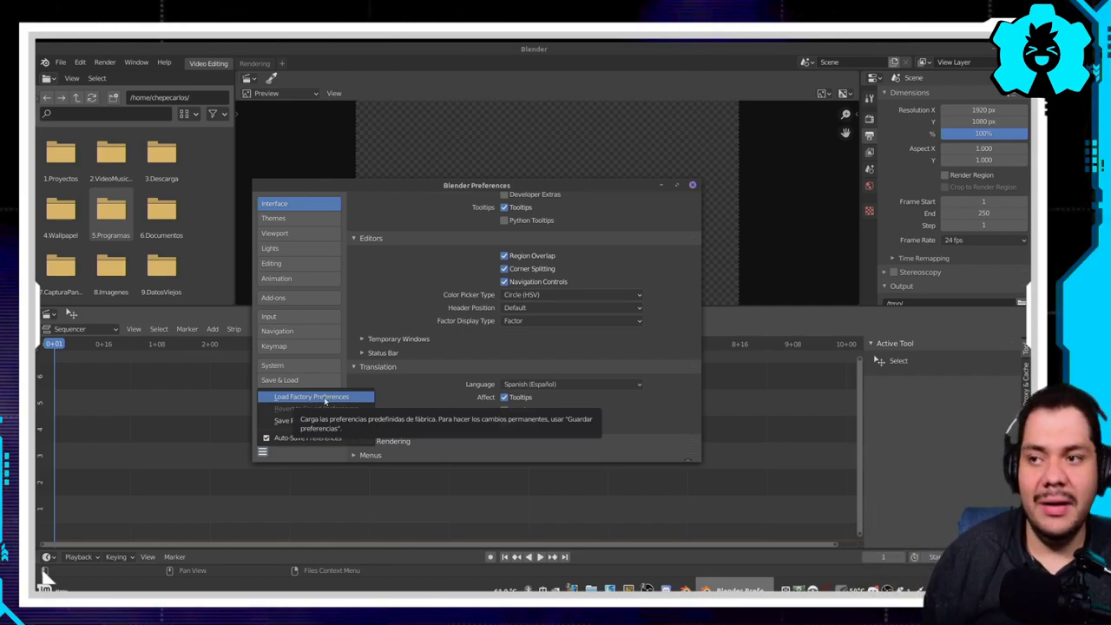
click(380, 338)
click(380, 338)
scroll(380, 336, up, 1)
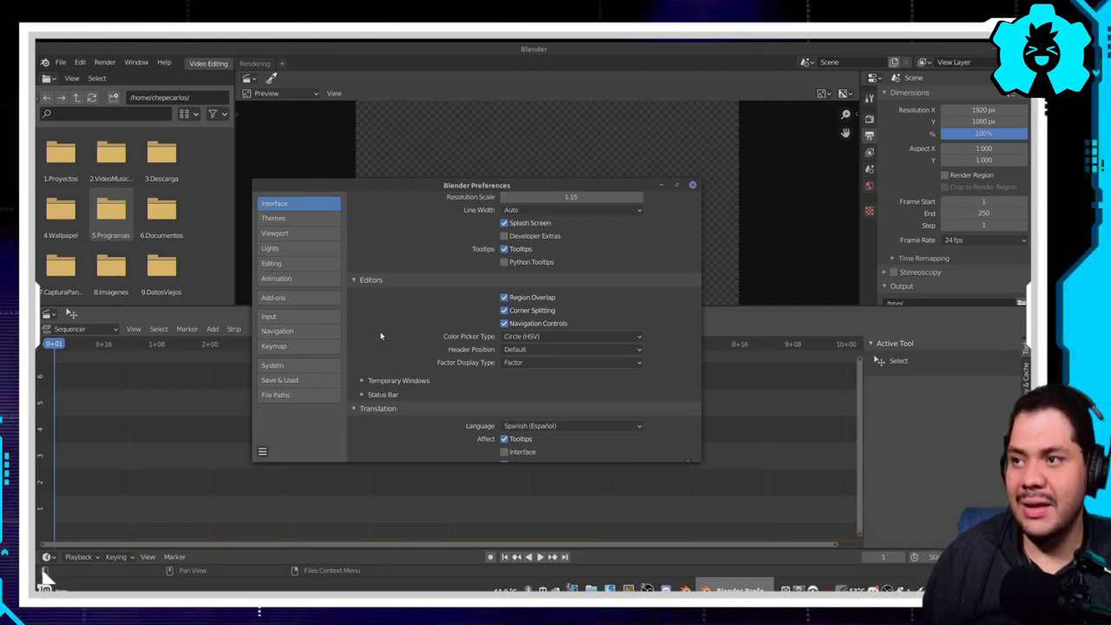
scroll(381, 336, up, 1)
click(693, 185)
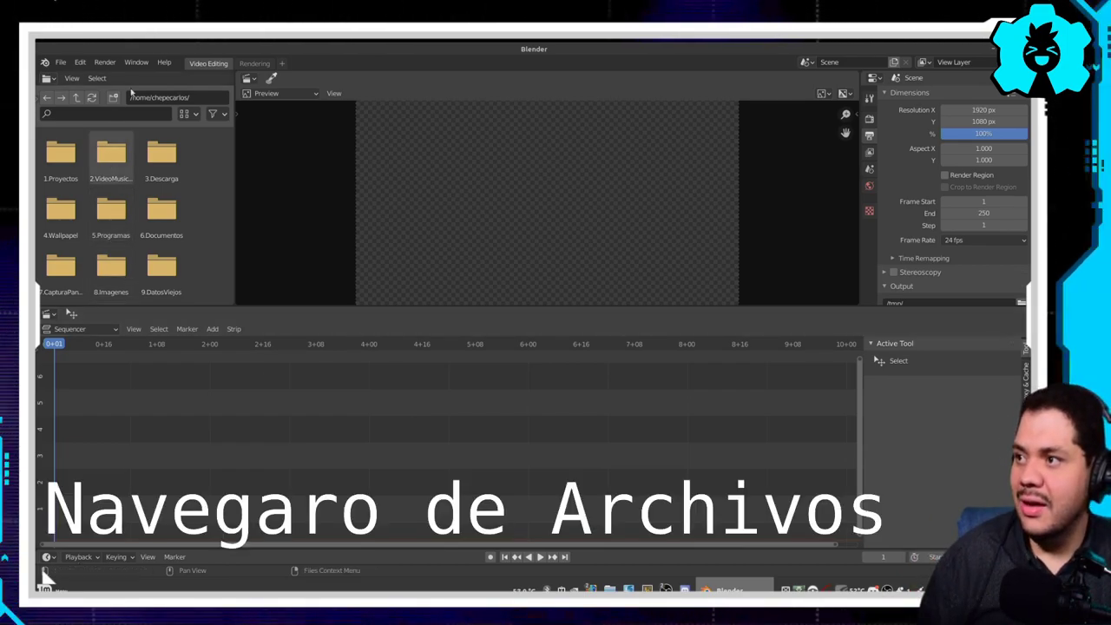
Step: Browse the file browser into the video folders down to 1.Serie/2.Pokemon
double_click(110, 156)
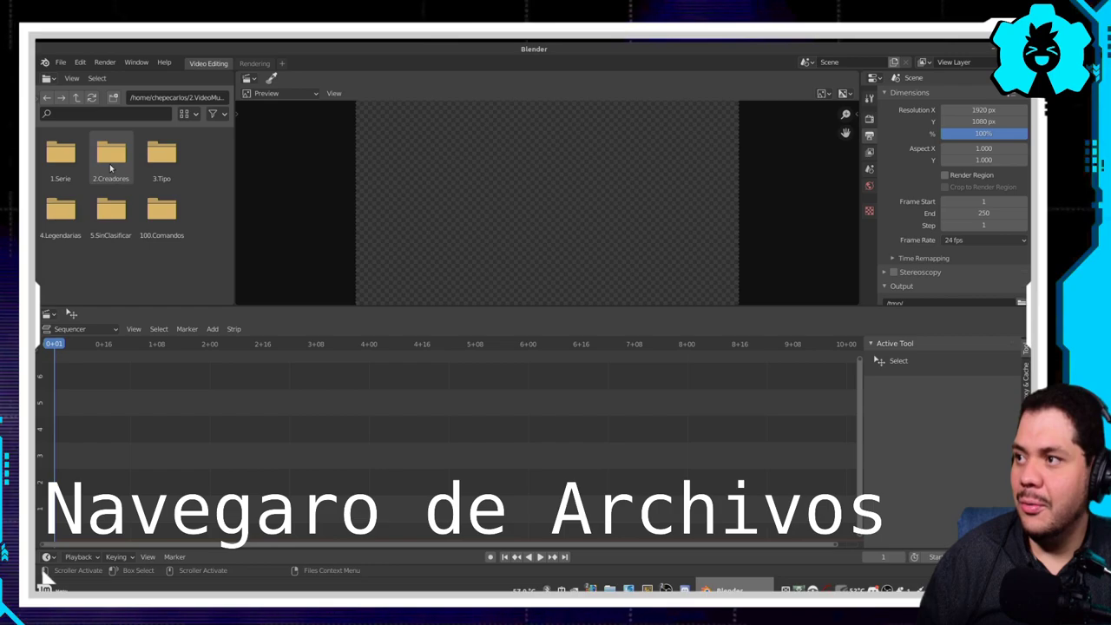
double_click(69, 155)
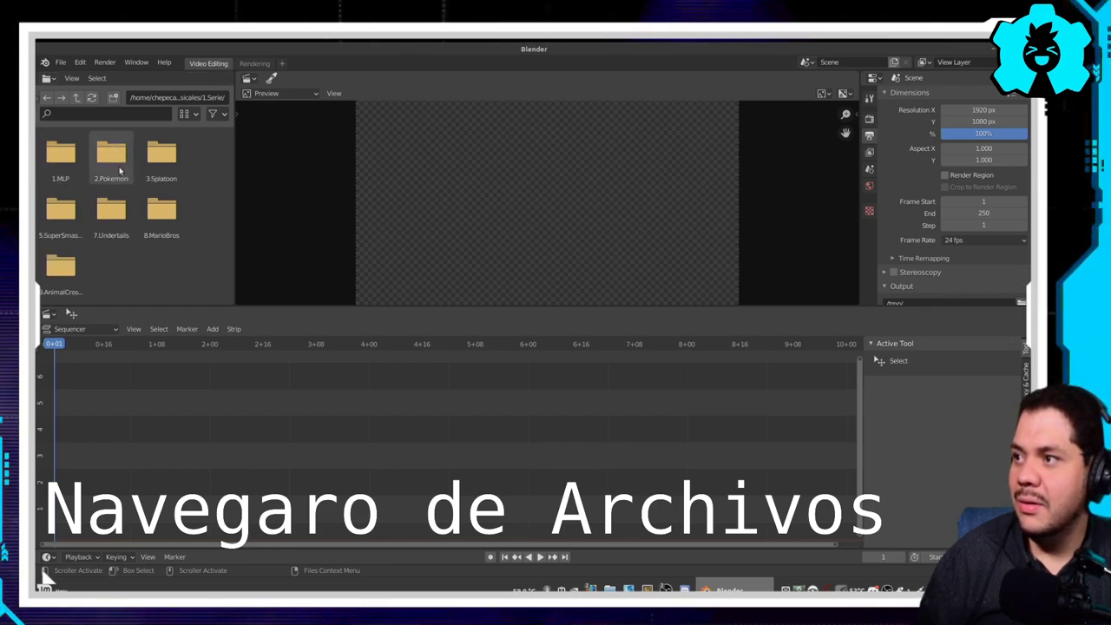
double_click(112, 152)
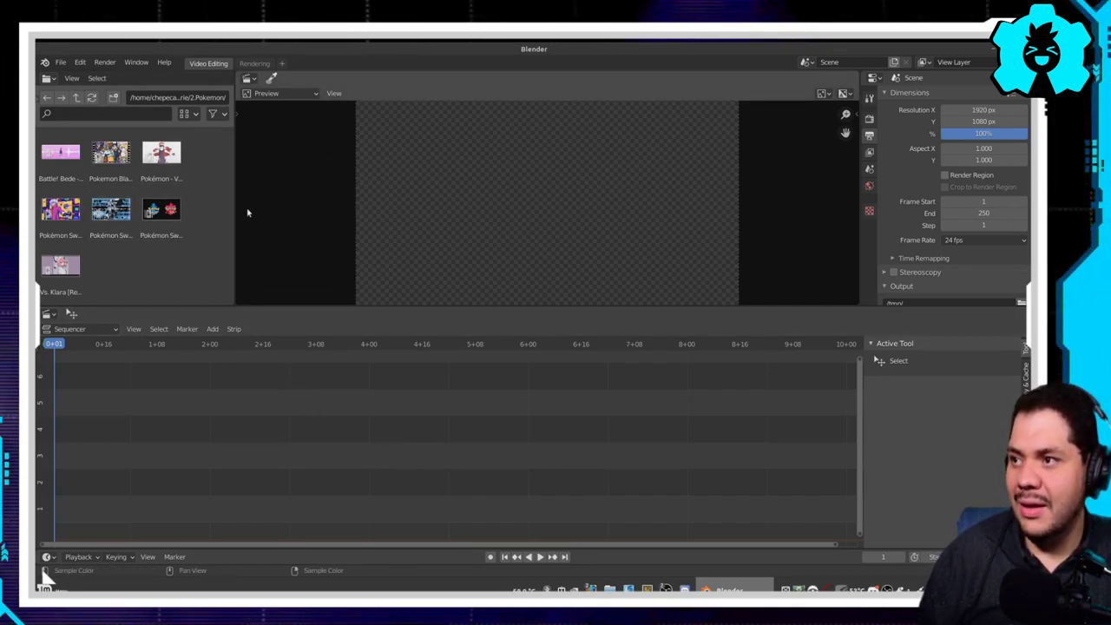
Step: Make the preview taller, split it side by side, and split the file browser into two stacked panes
drag(235, 206, 241, 208)
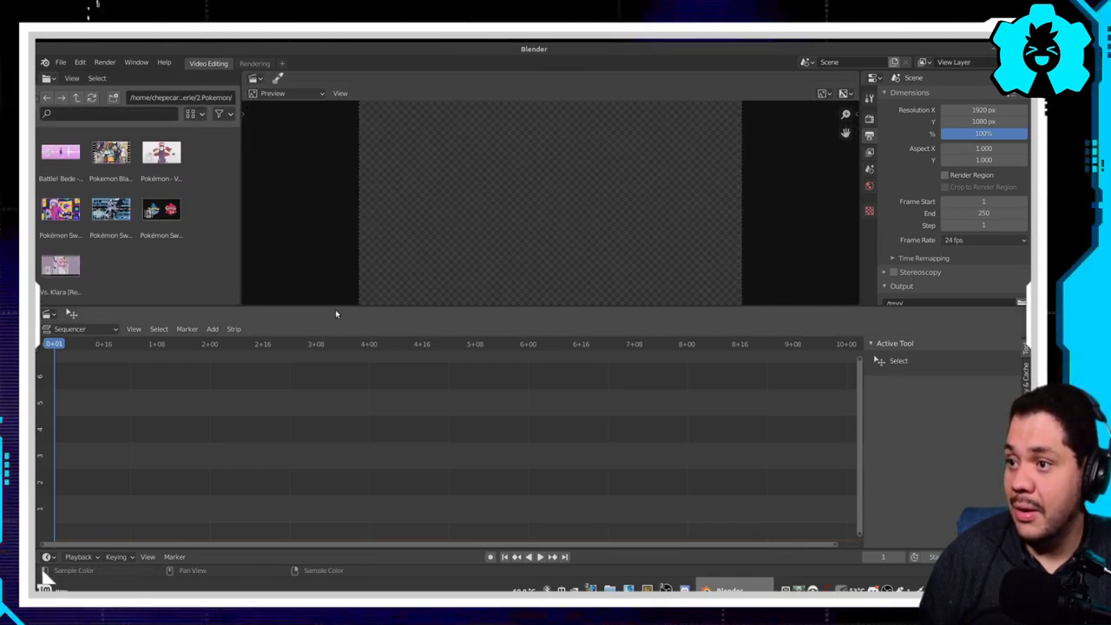
mouse_move(328, 304)
mouse_down()
mouse_move(346, 430)
mouse_move(330, 344)
mouse_up()
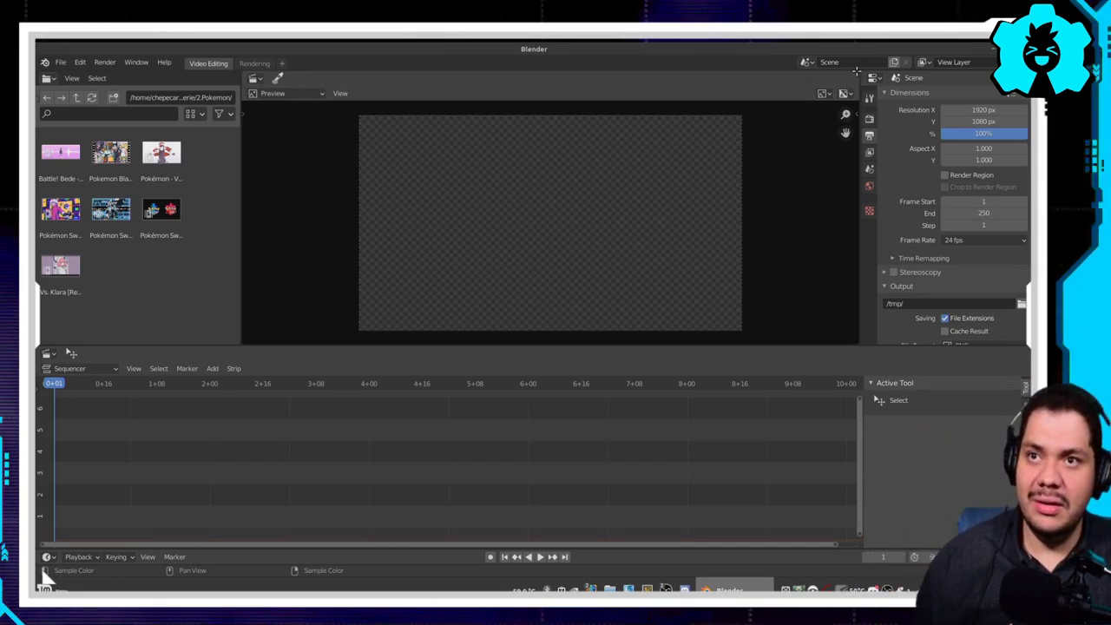
mouse_move(857, 87)
mouse_down()
mouse_move(633, 122)
mouse_move(488, 131)
mouse_move(447, 116)
mouse_move(492, 116)
mouse_up()
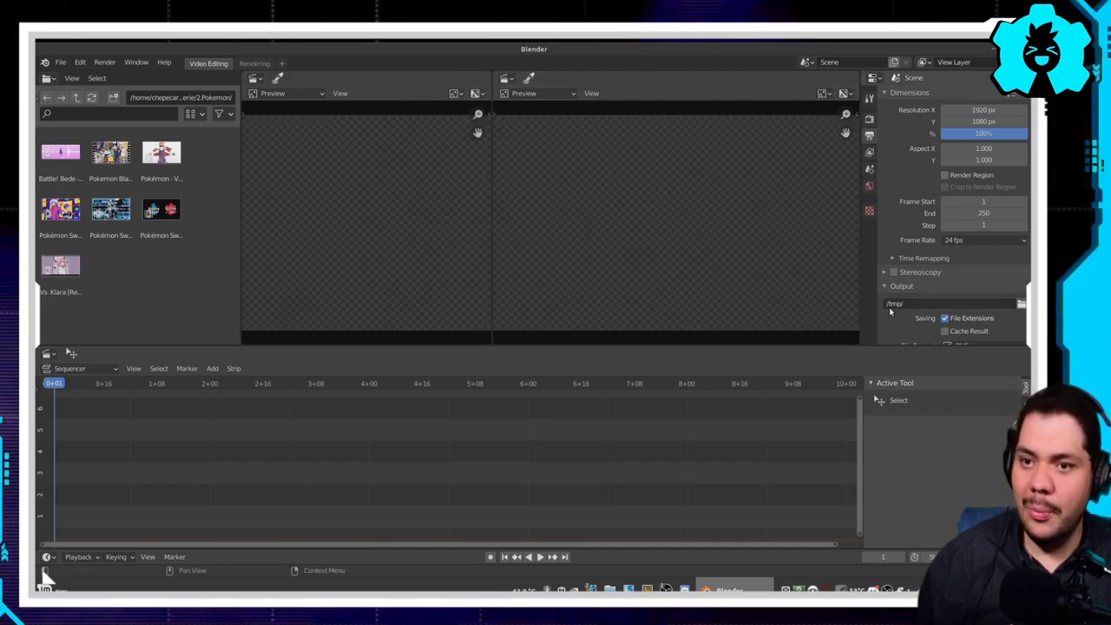
drag(234, 71, 194, 224)
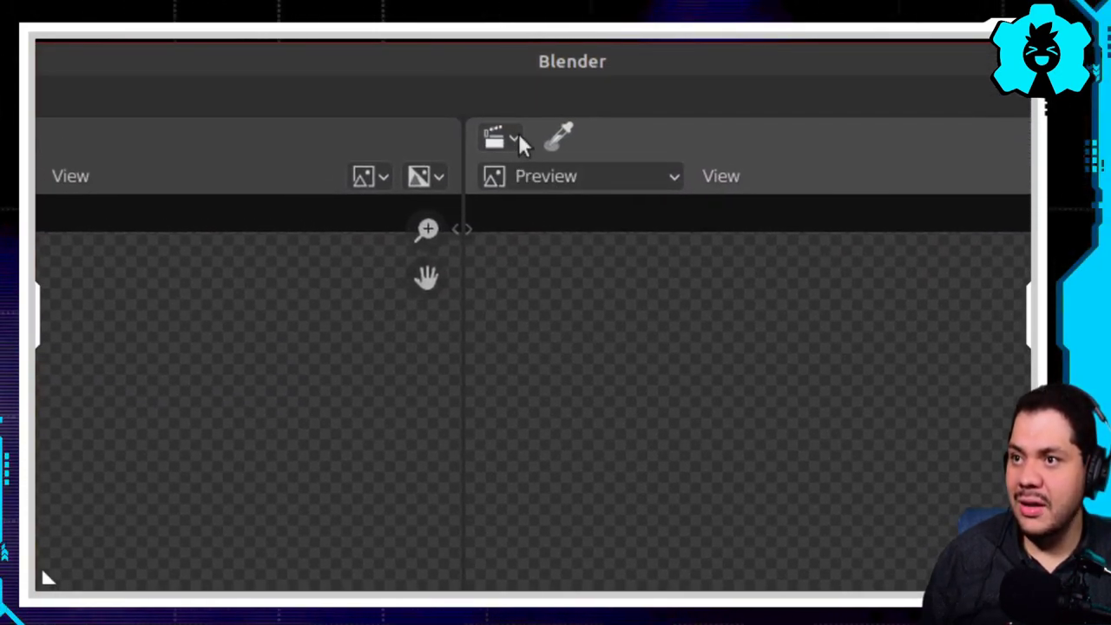
Step: Make the right preview a Python Console and the left a Timeline, keeping Video Sequencer below
click(518, 139)
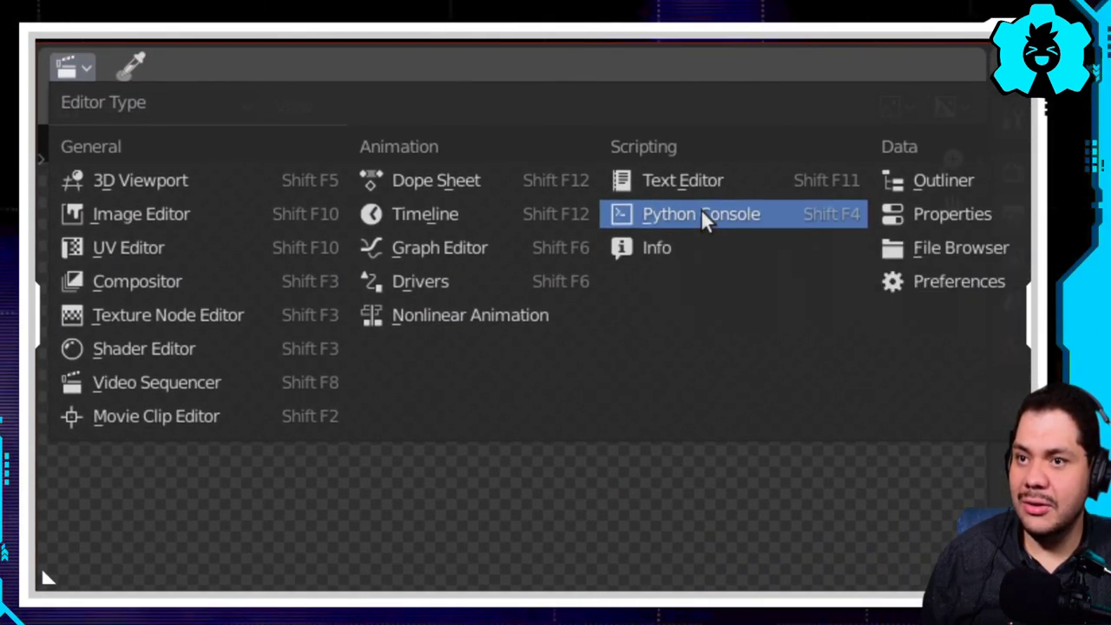
click(702, 213)
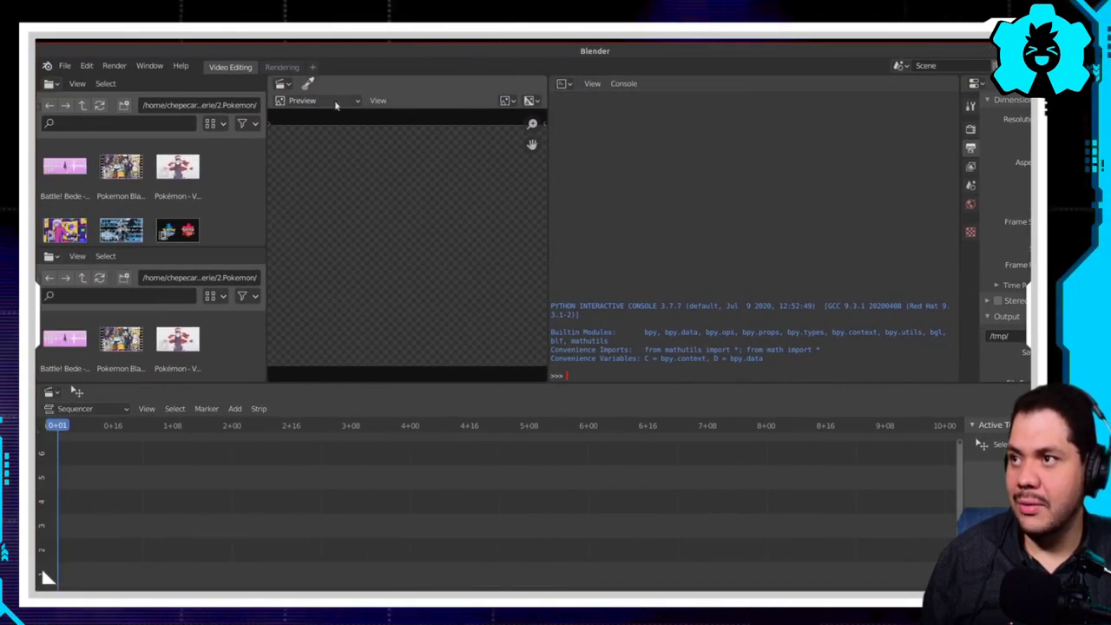
click(285, 84)
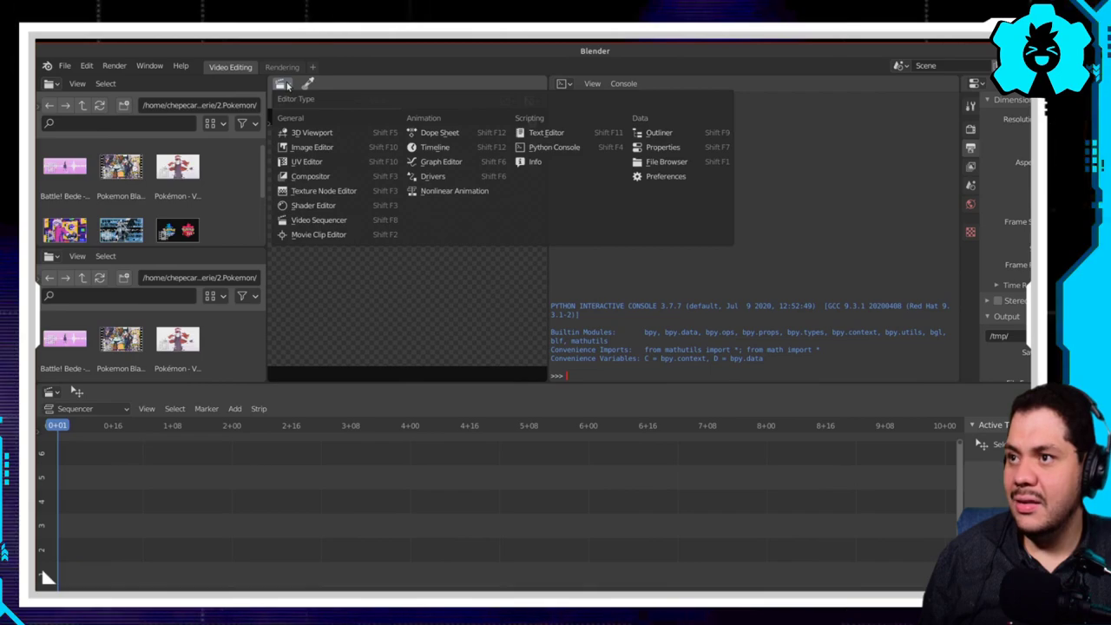
click(415, 147)
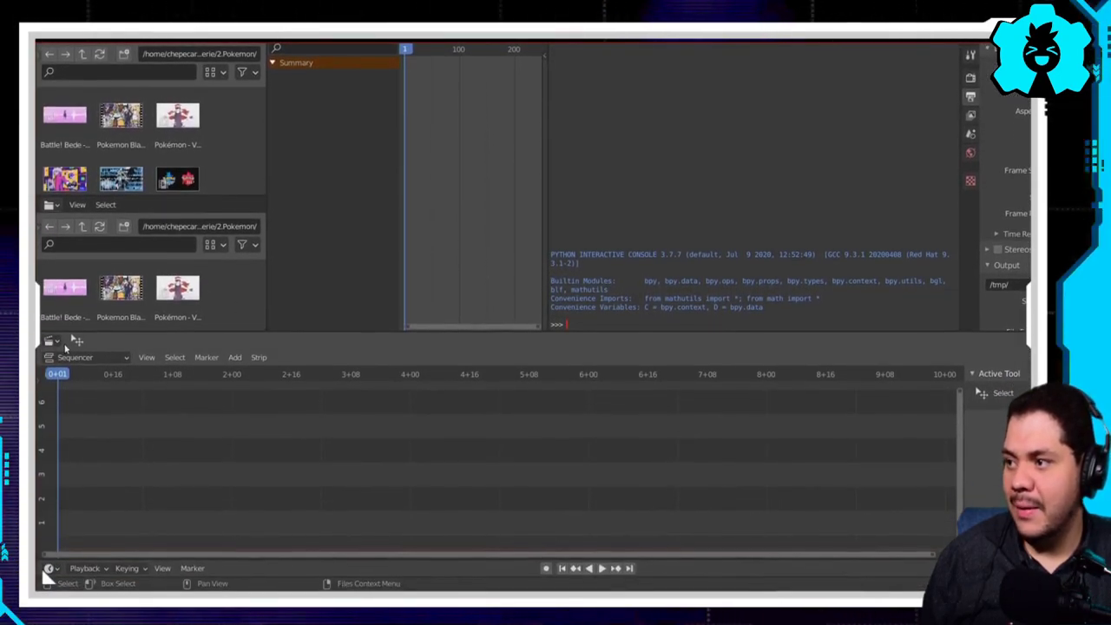
click(49, 359)
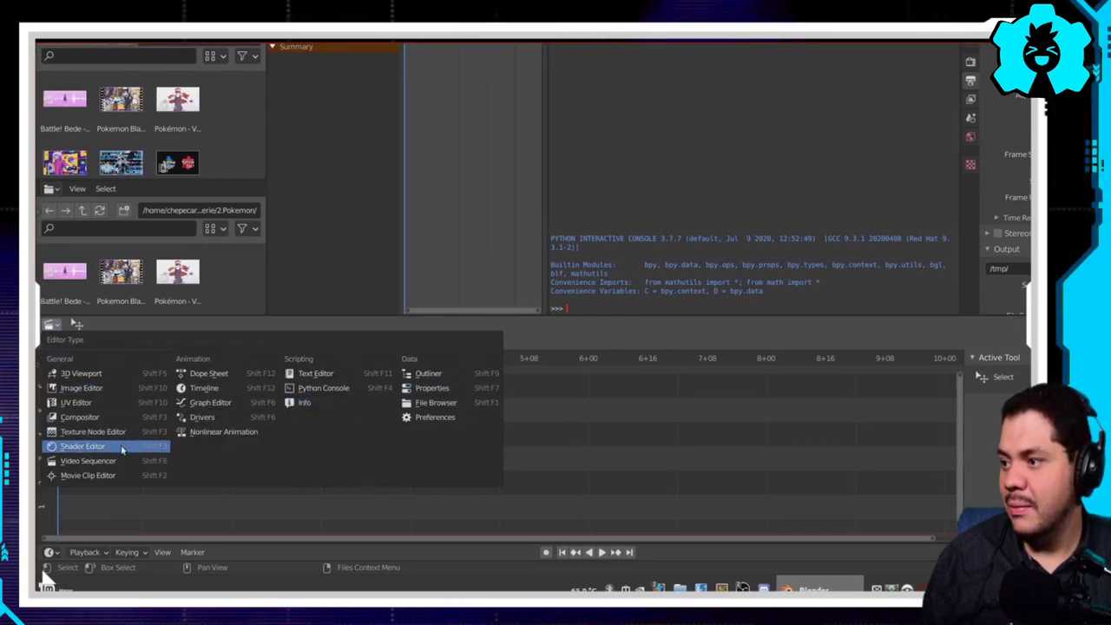
click(87, 460)
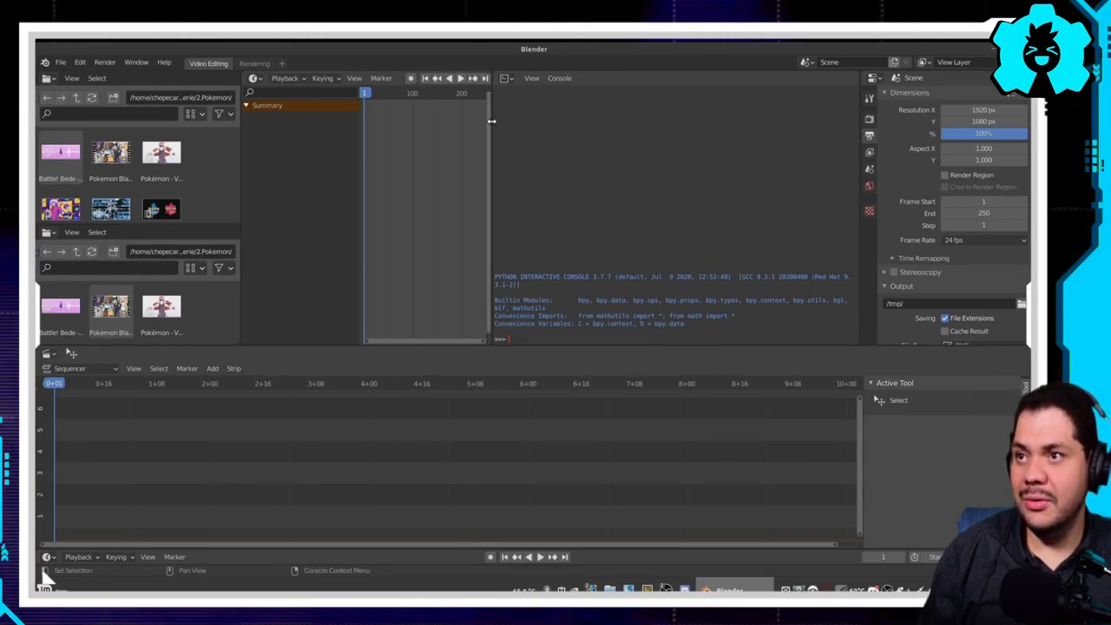
Step: Join the timeline, then both stacked file browsers, into the Python Console area
right_click(491, 122)
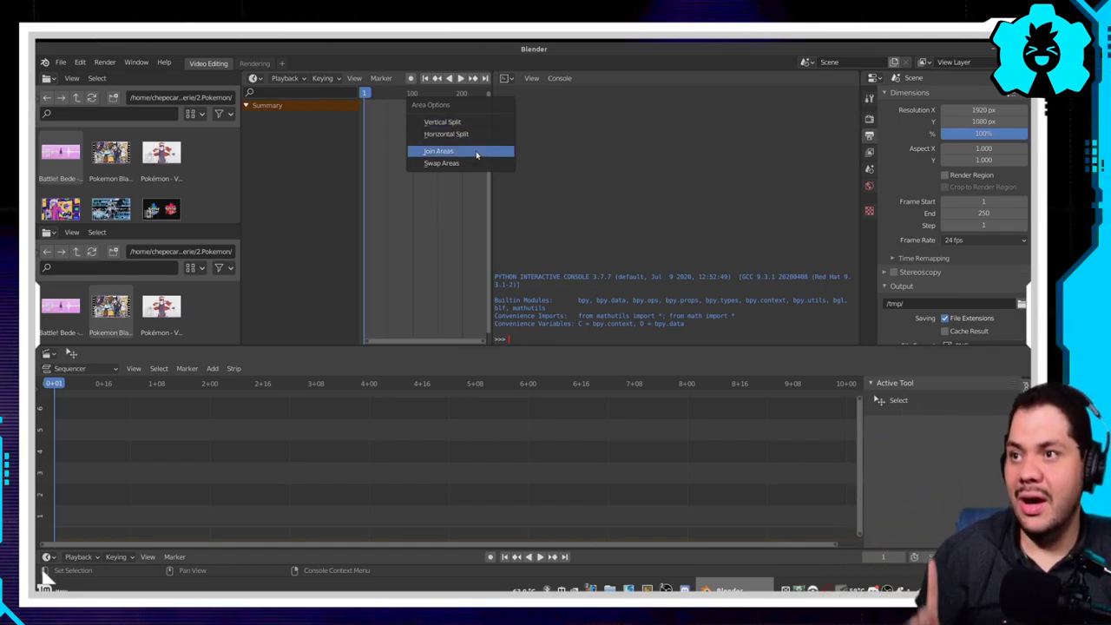
click(476, 151)
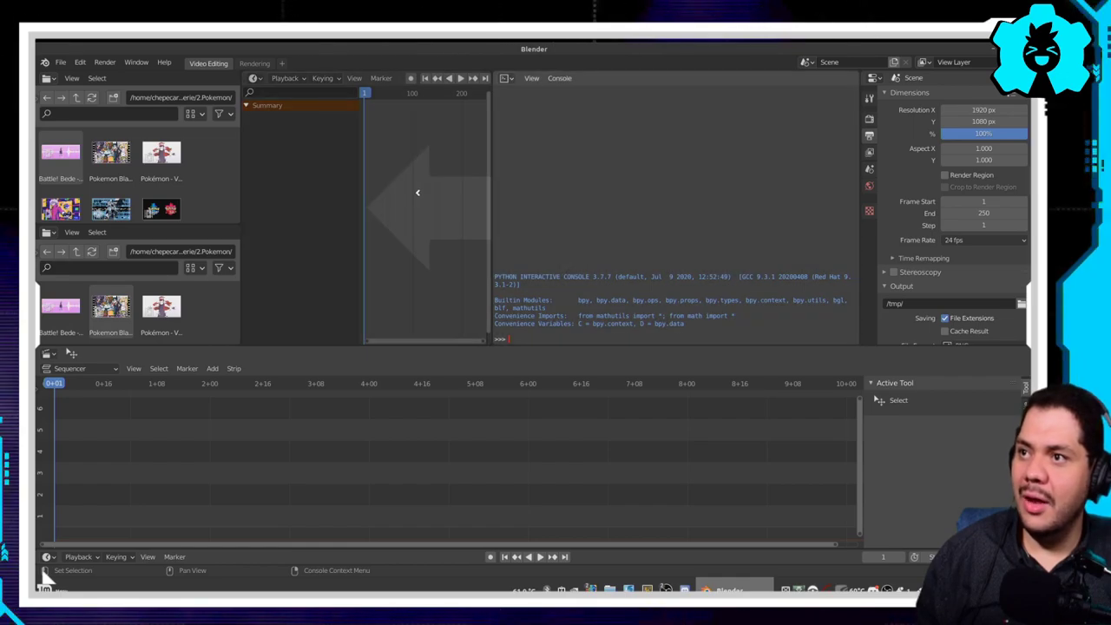
click(415, 193)
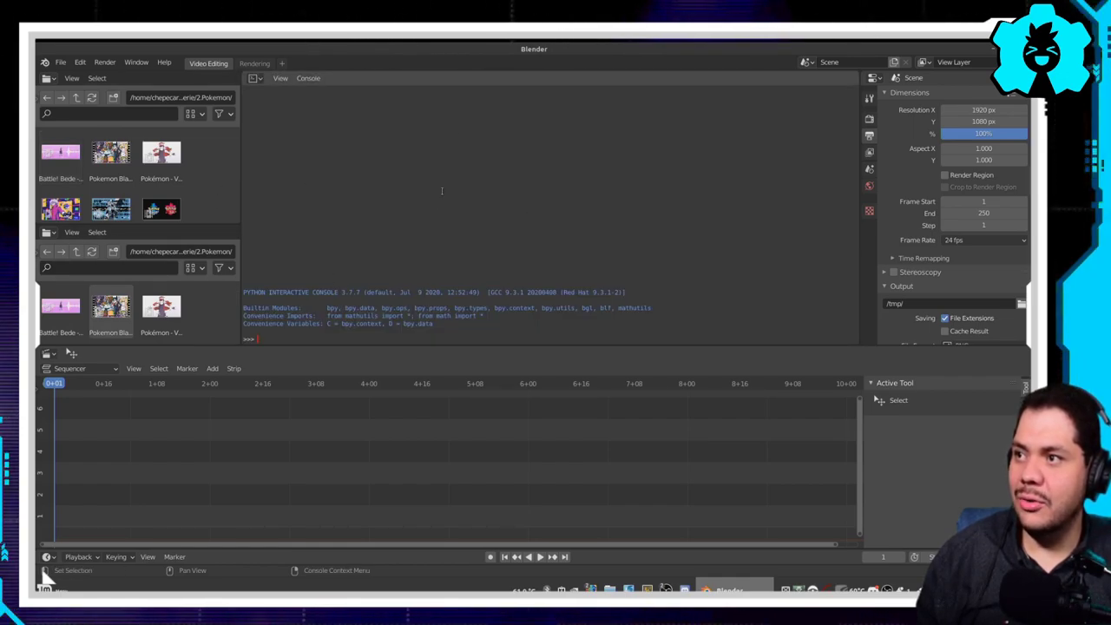
right_click(208, 224)
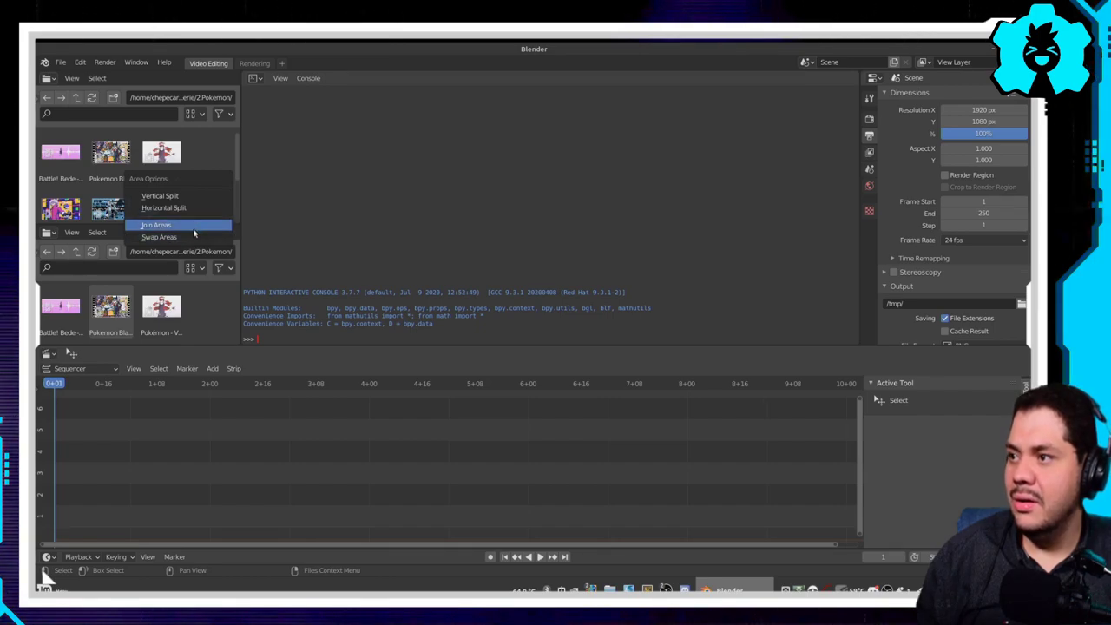
click(194, 227)
click(159, 295)
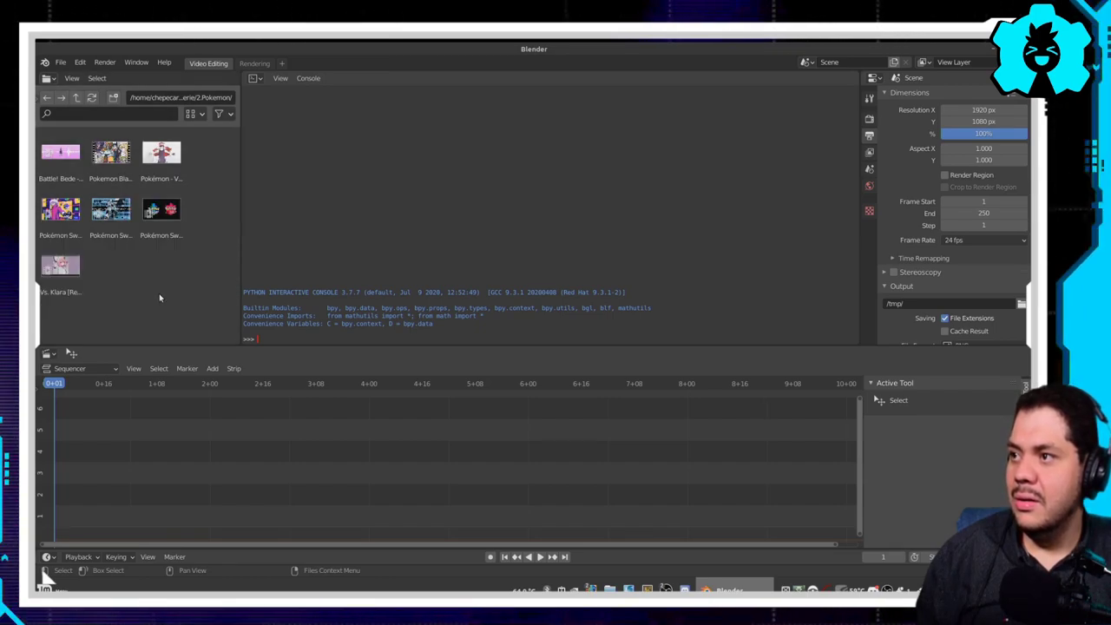
right_click(242, 215)
click(242, 216)
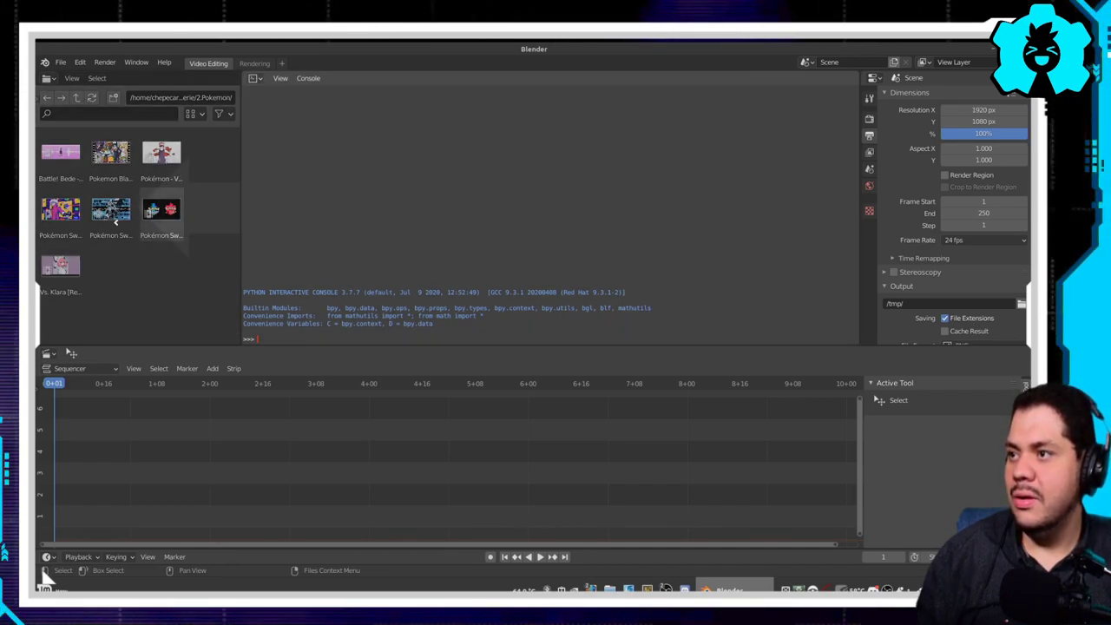
click(115, 222)
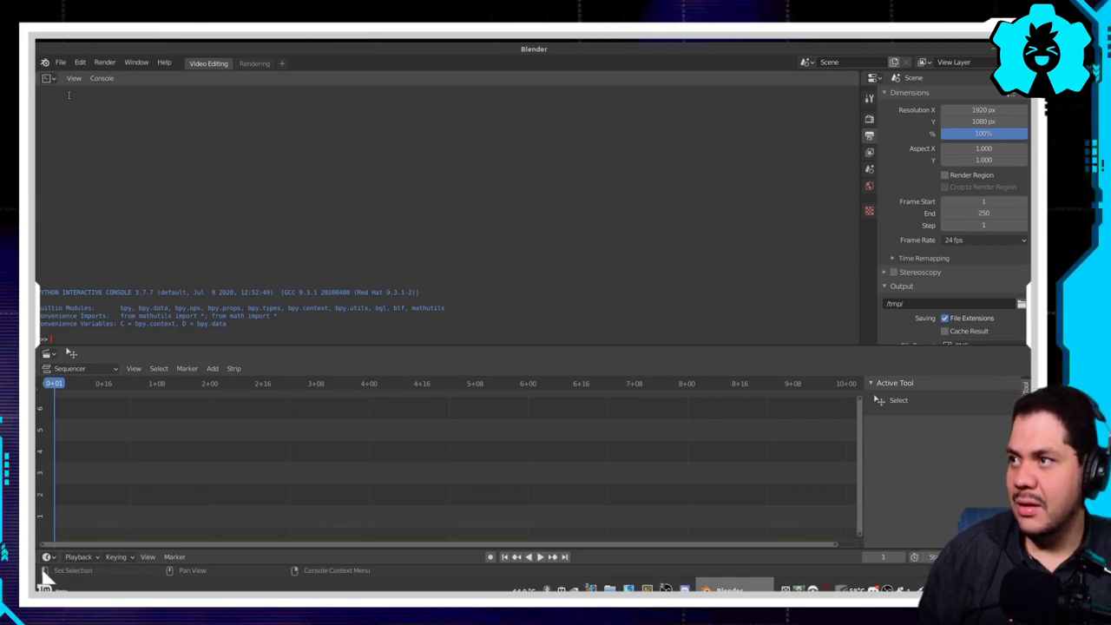
Step: Switch the top area to a Movie Clip Editor, then to a sequencer Preview
click(48, 78)
click(80, 212)
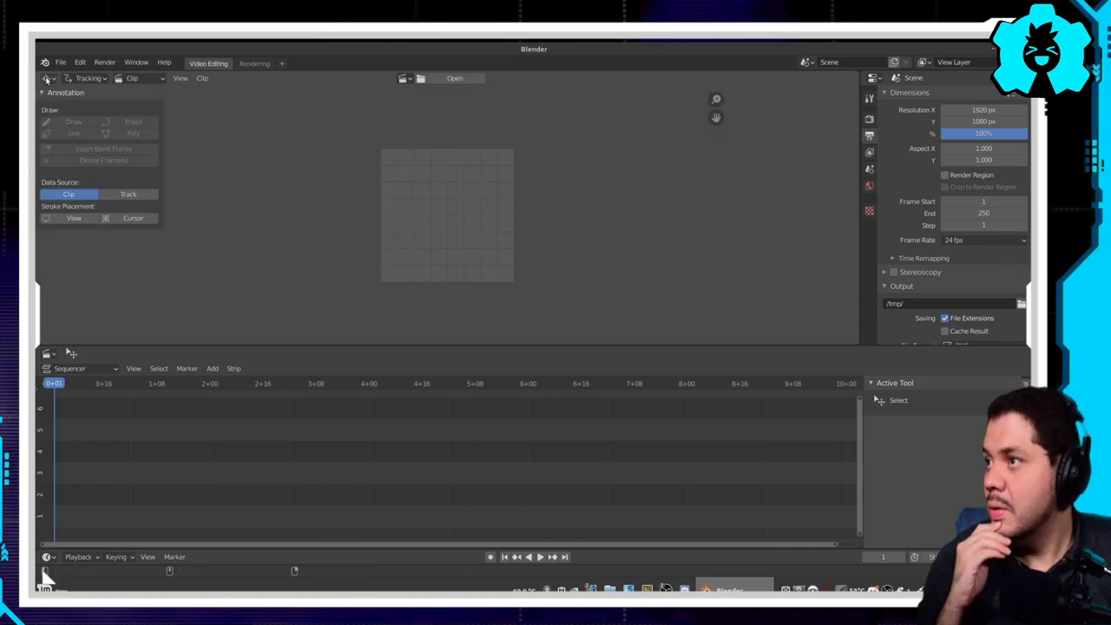
click(47, 78)
click(78, 200)
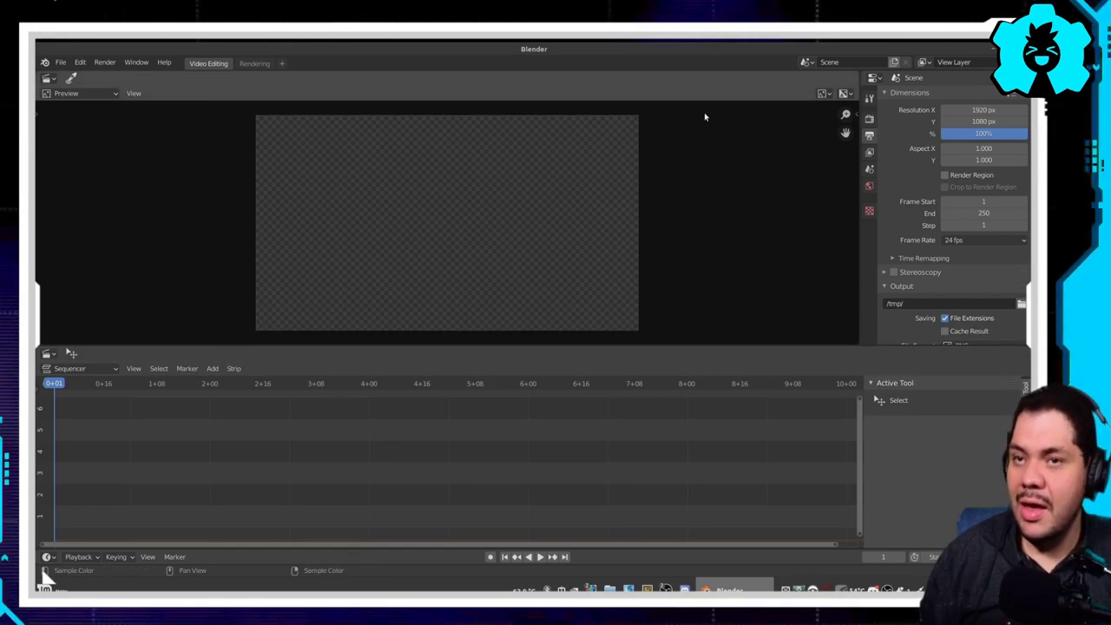
Step: Split and join the top preview and properties areas, then relaunch Blender from the file manager
drag(854, 77, 372, 136)
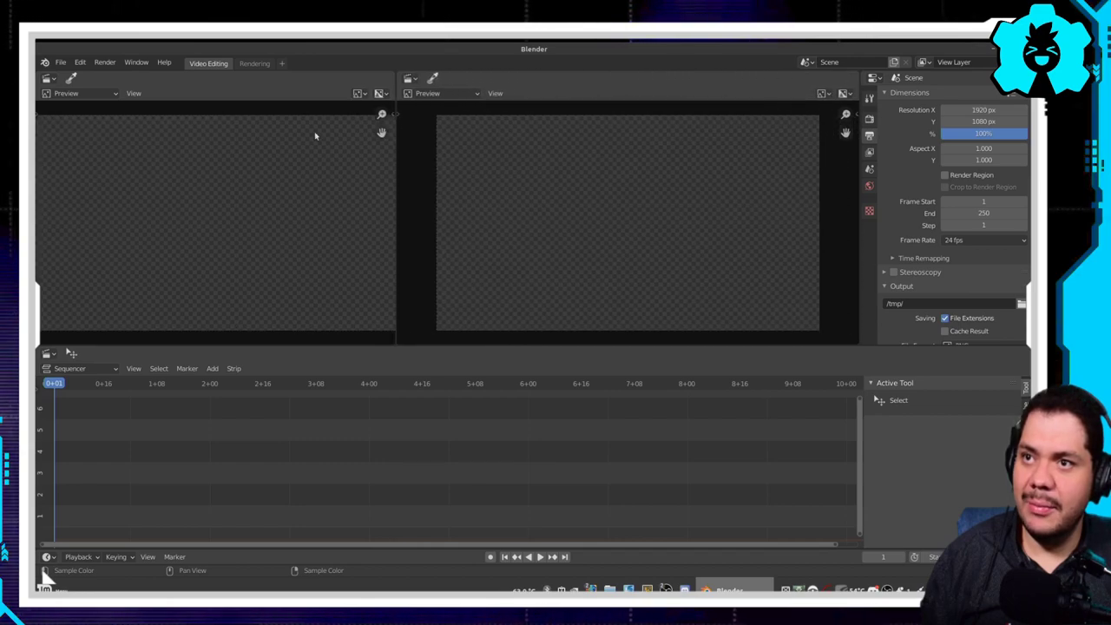
drag(853, 77, 588, 148)
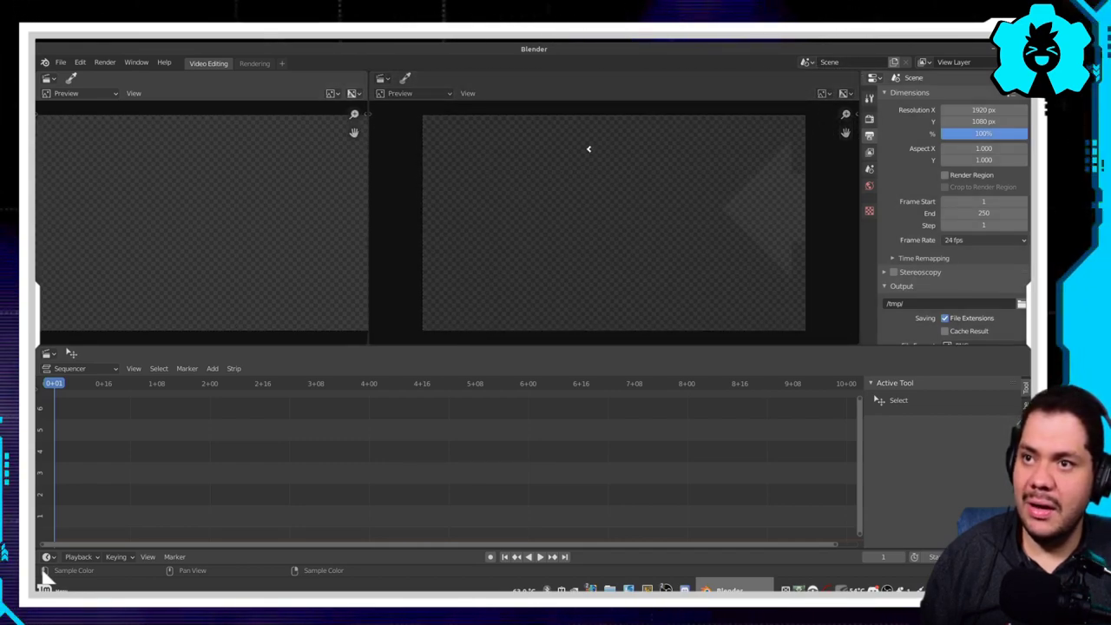
drag(671, 136, 420, 80)
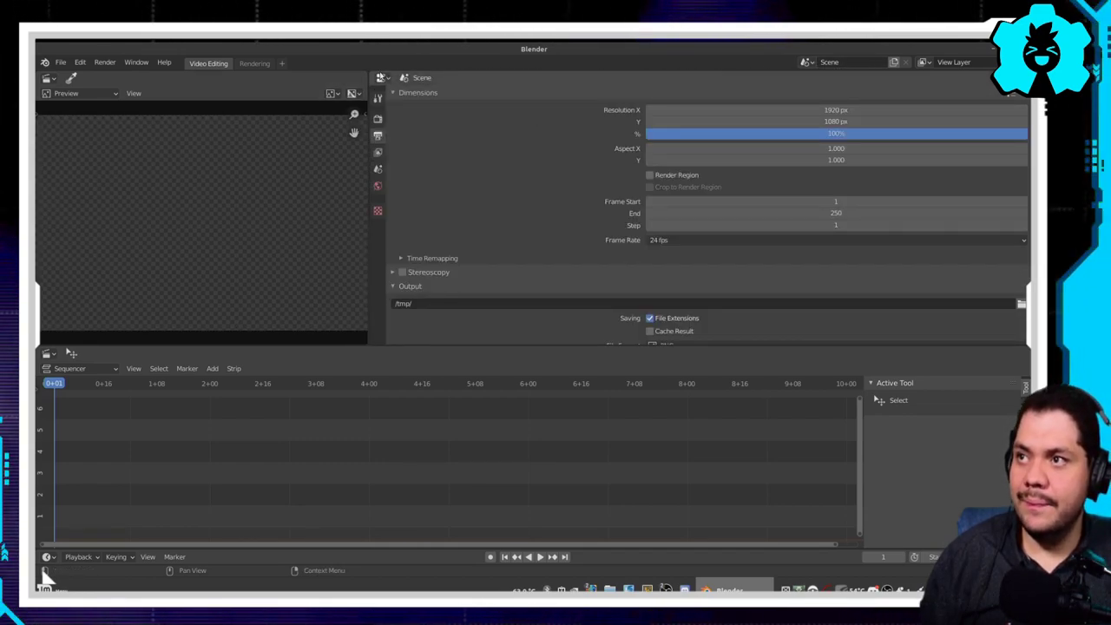
drag(1028, 74, 733, 139)
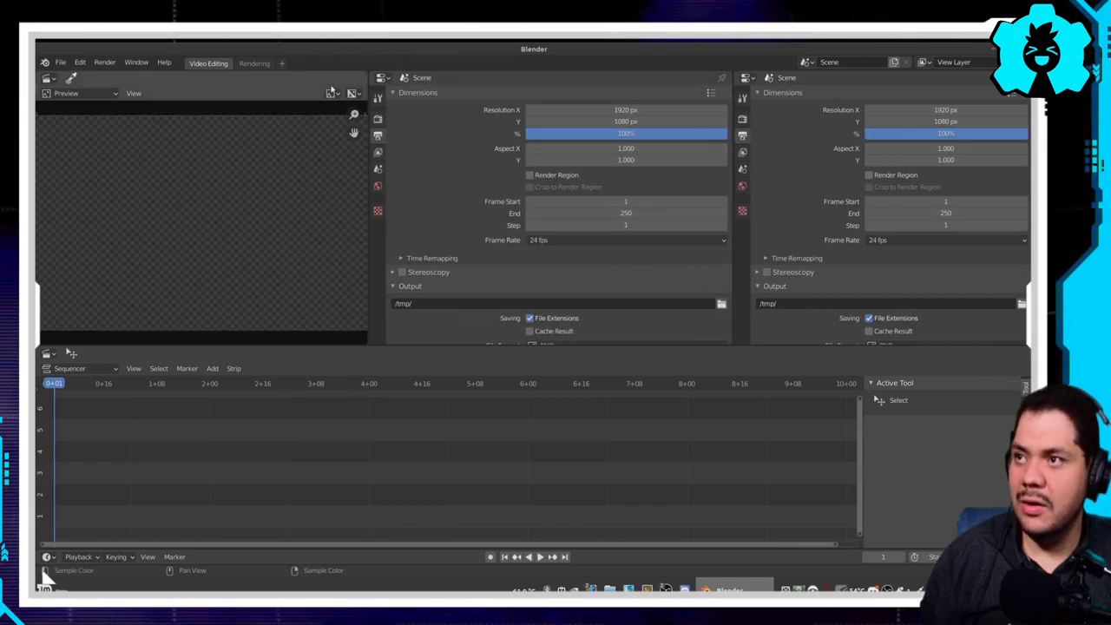
drag(366, 73, 303, 239)
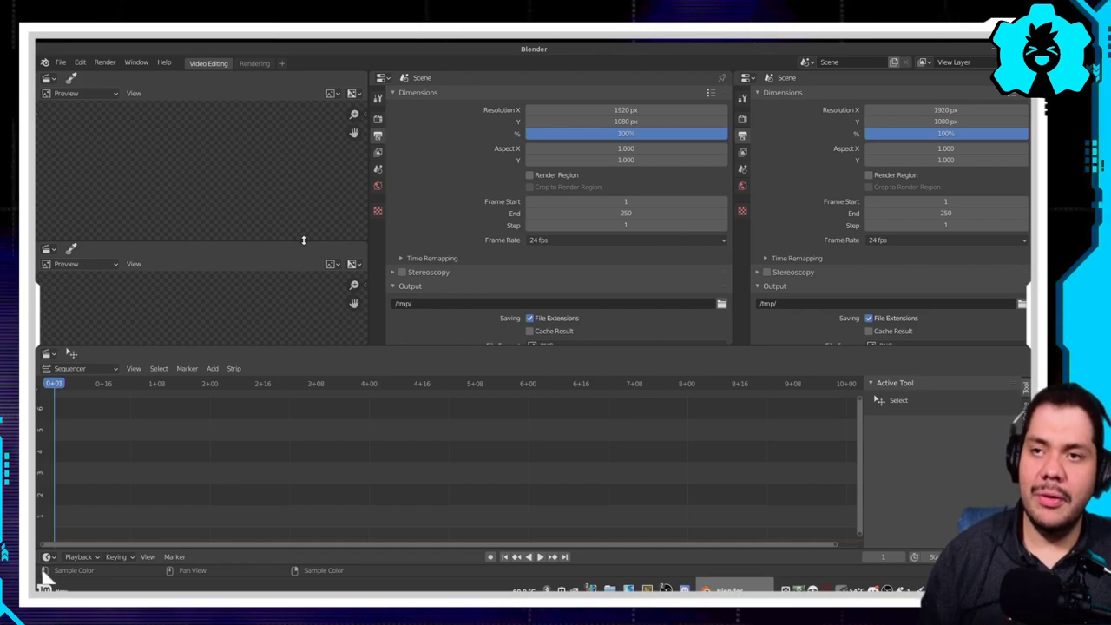
click(45, 574)
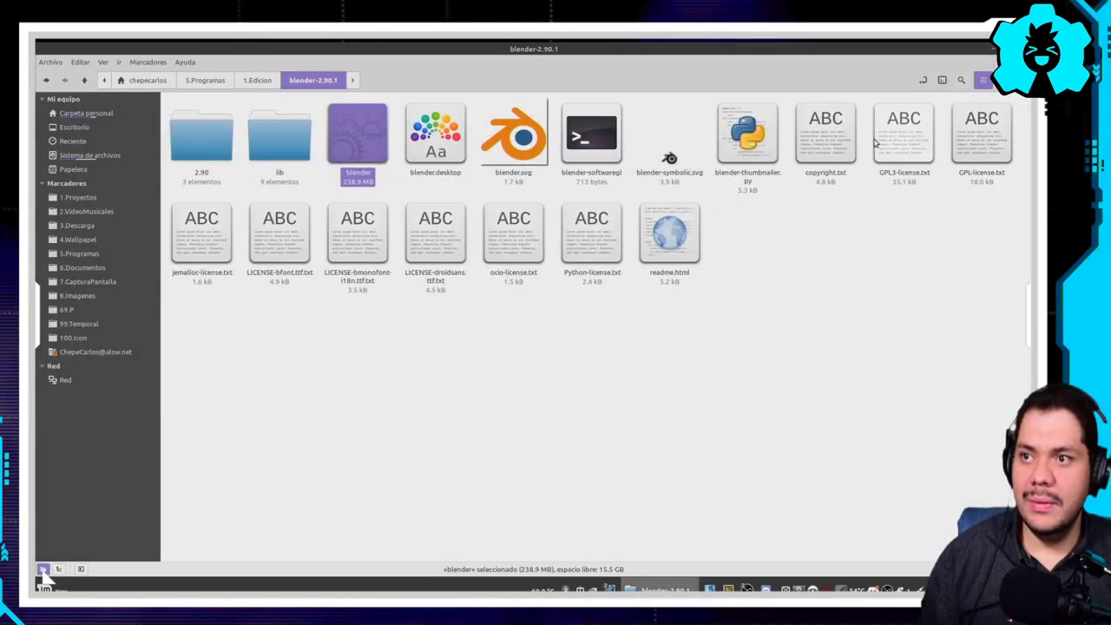
double_click(345, 136)
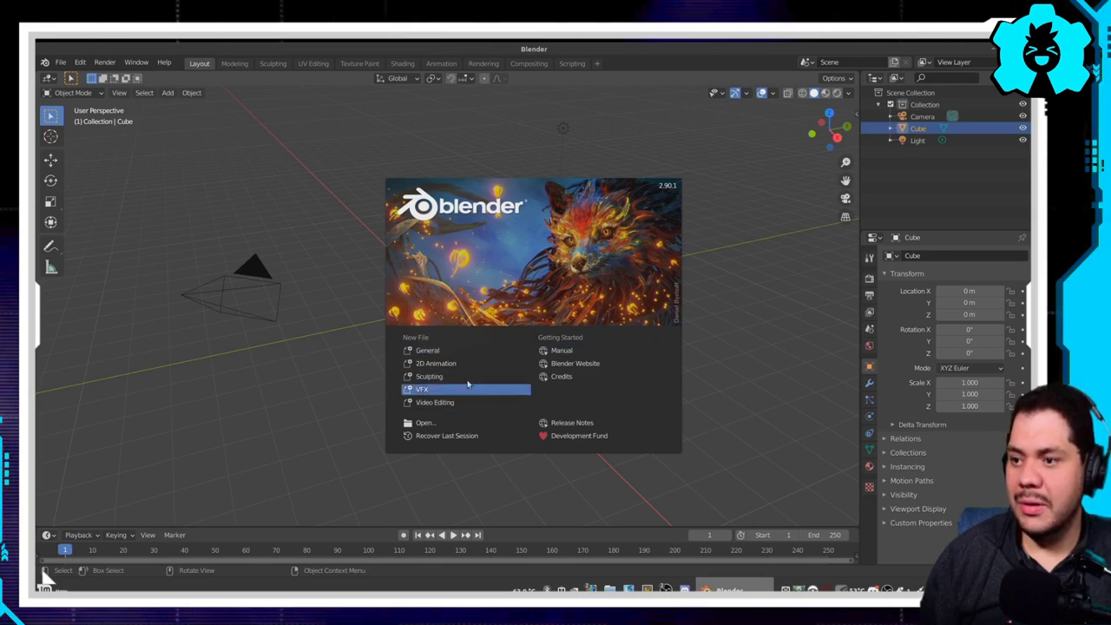
Step: Start a new Video Editing project from the splash screen
click(434, 403)
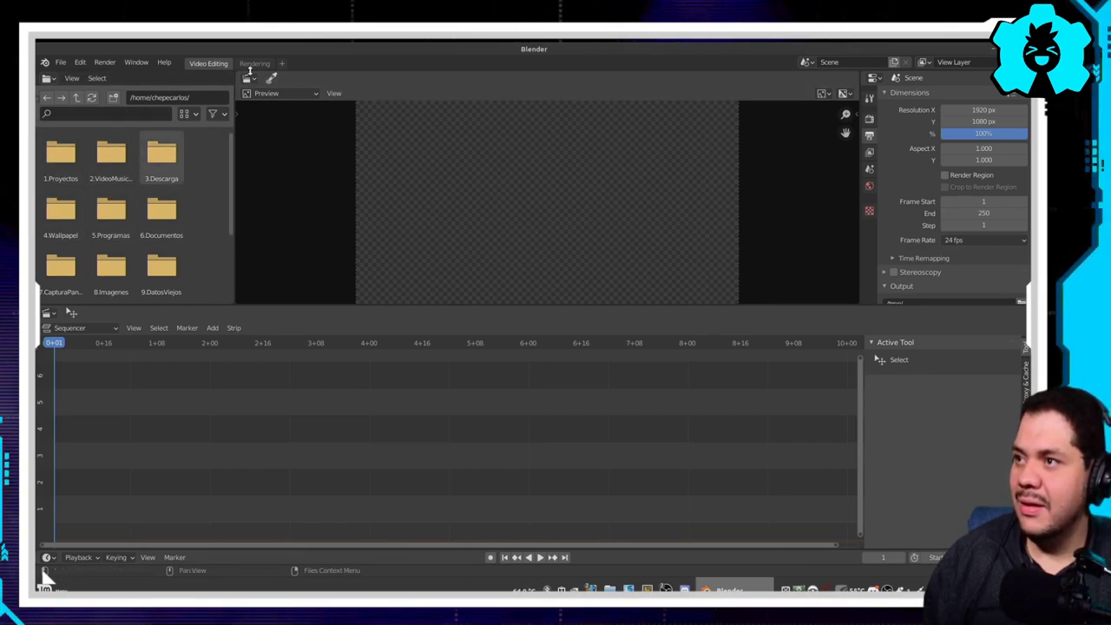
Step: Join the file browser into the preview, fit the image, and make the sequencer shorter
right_click(235, 99)
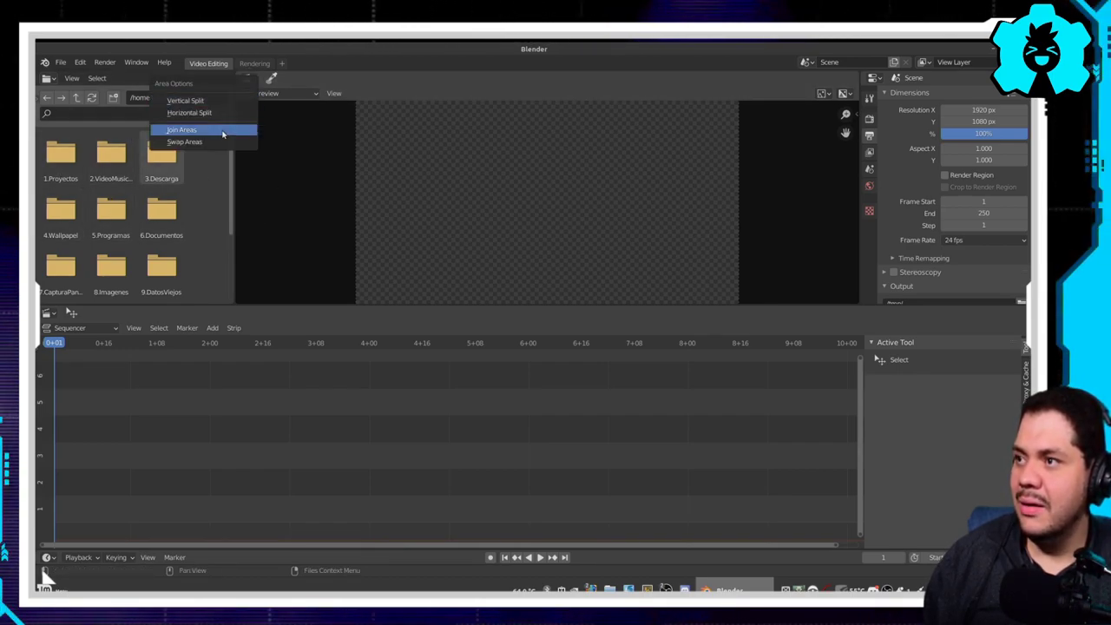
click(221, 131)
click(123, 171)
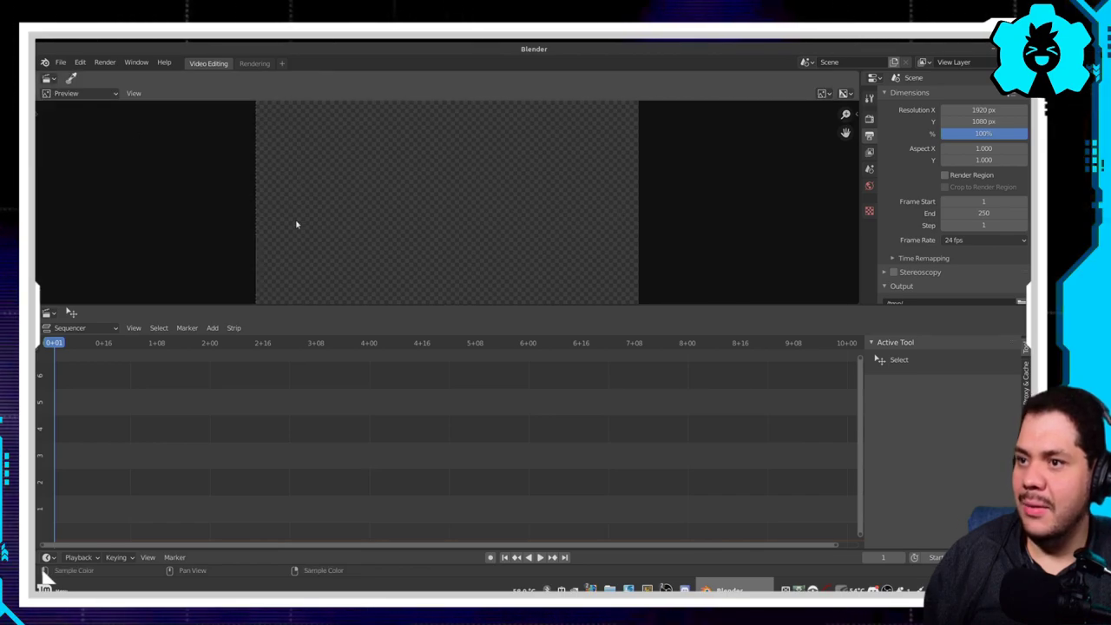
key(Home)
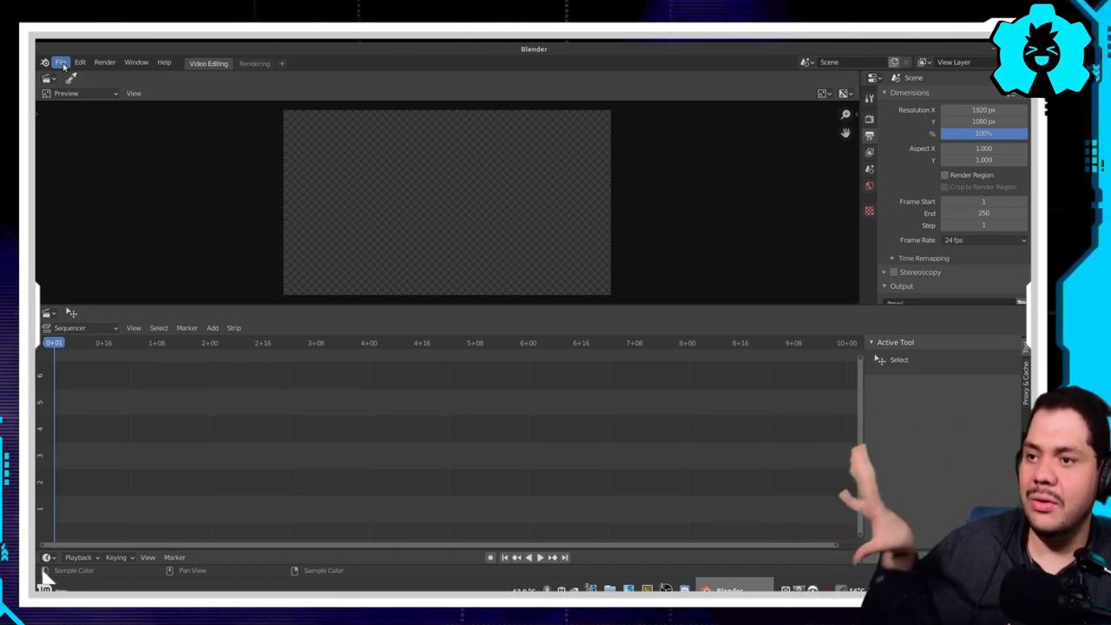
drag(213, 305, 221, 434)
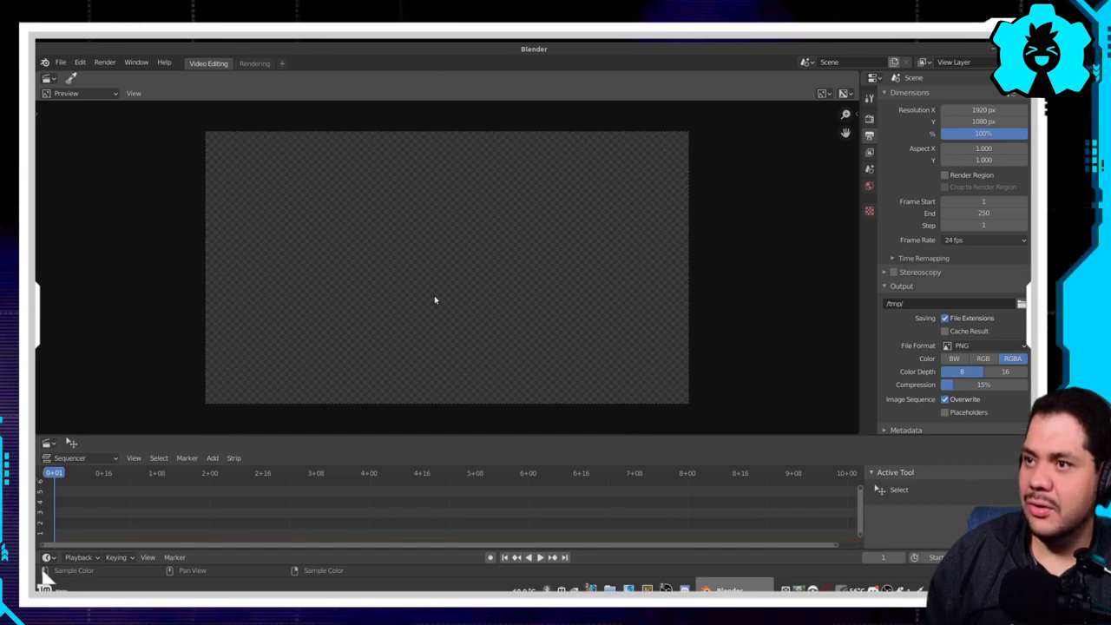
scroll(435, 300, up, 3)
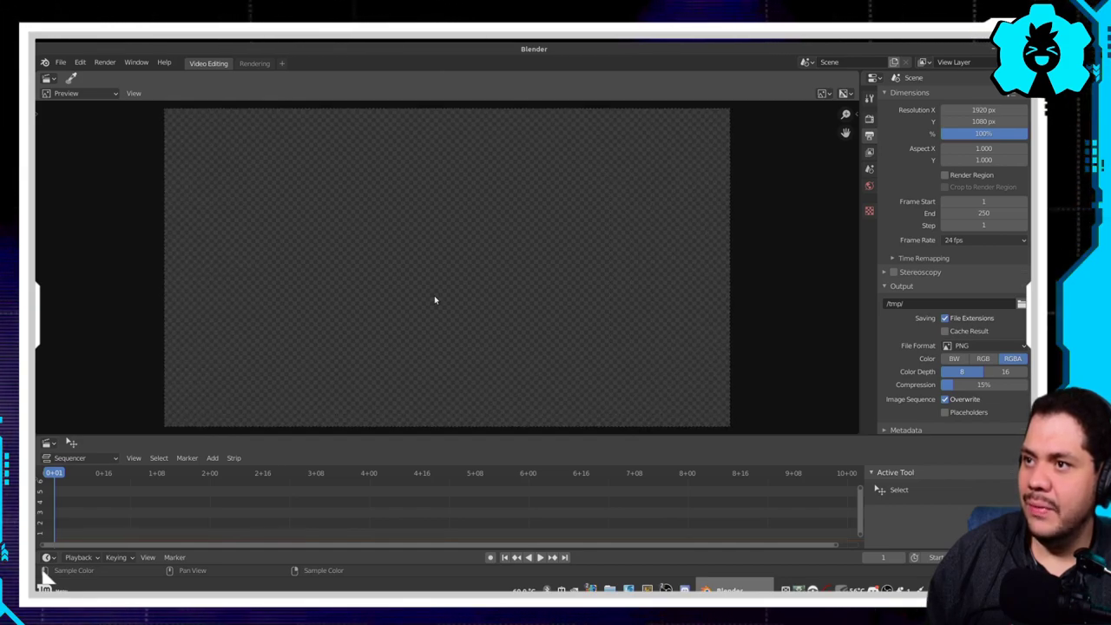
click(62, 64)
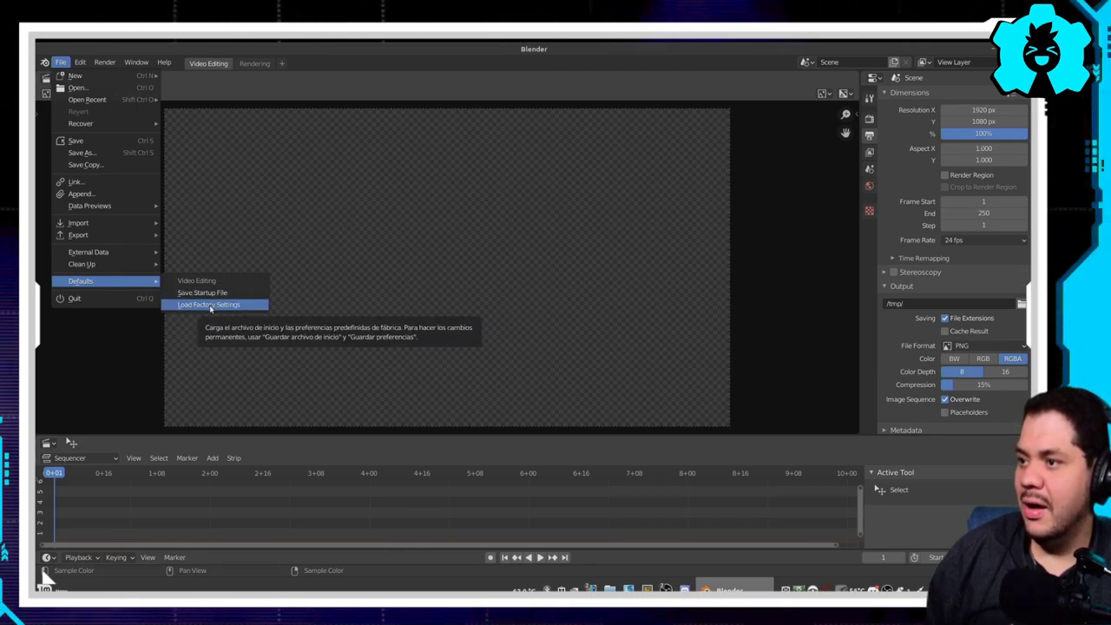
Step: Save the customised Video Editing layout as Blender's startup file
click(199, 292)
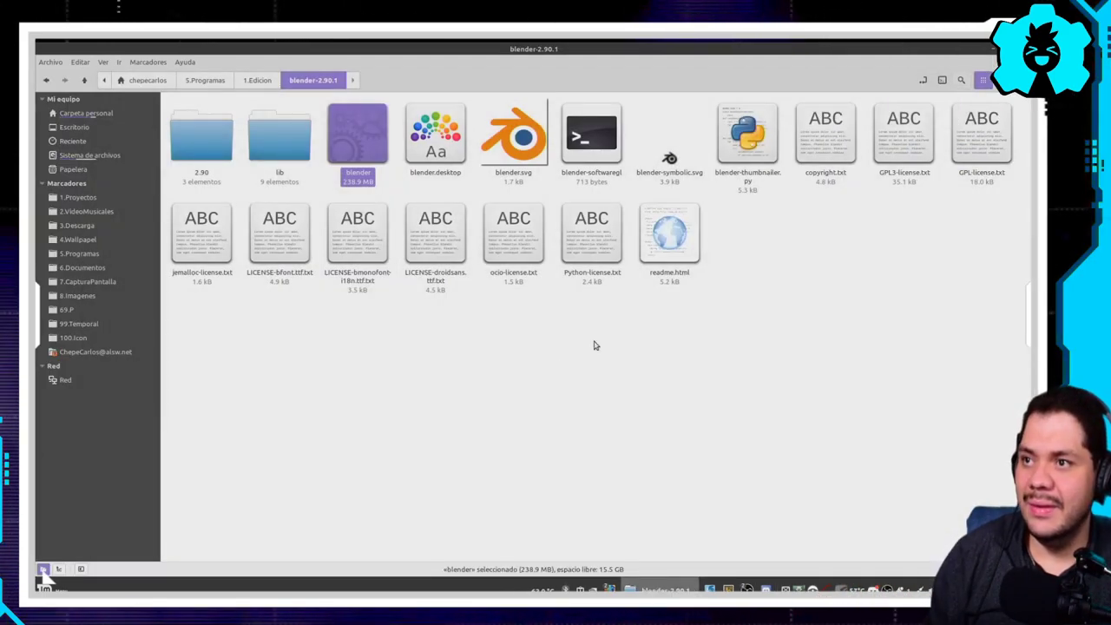
Step: Relaunch Blender from its folder and load the saved Video Editing layout
click(595, 345)
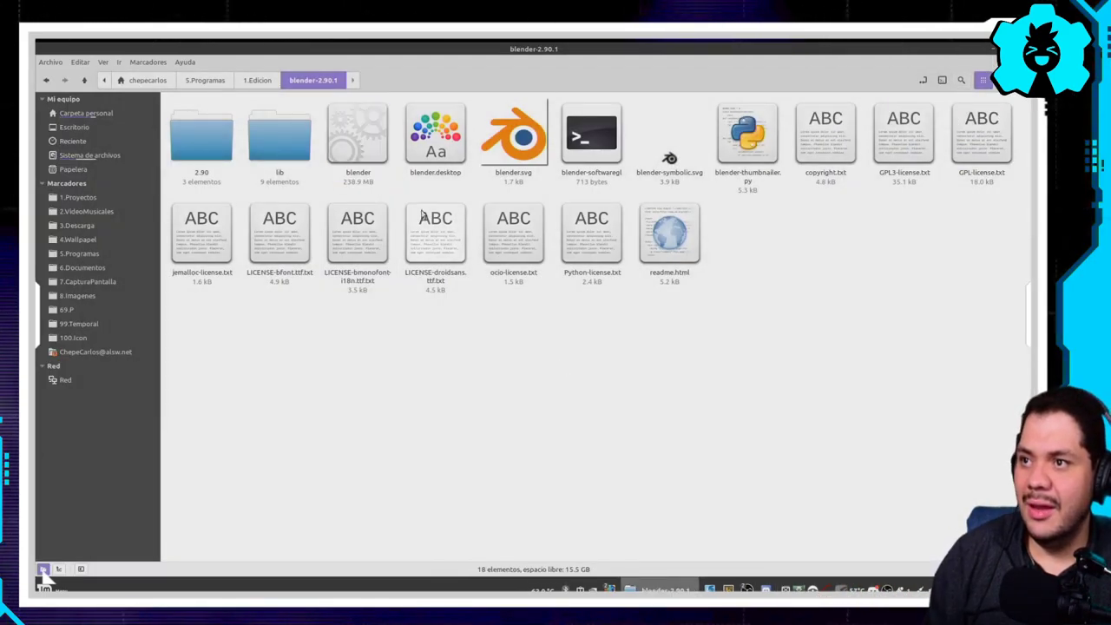
double_click(385, 167)
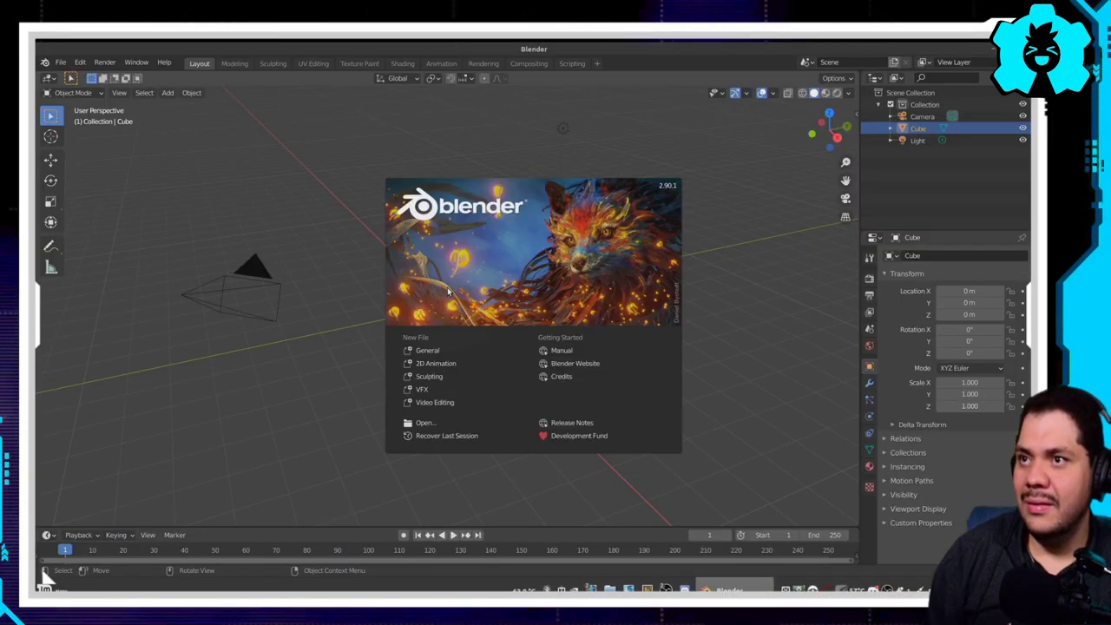
click(441, 403)
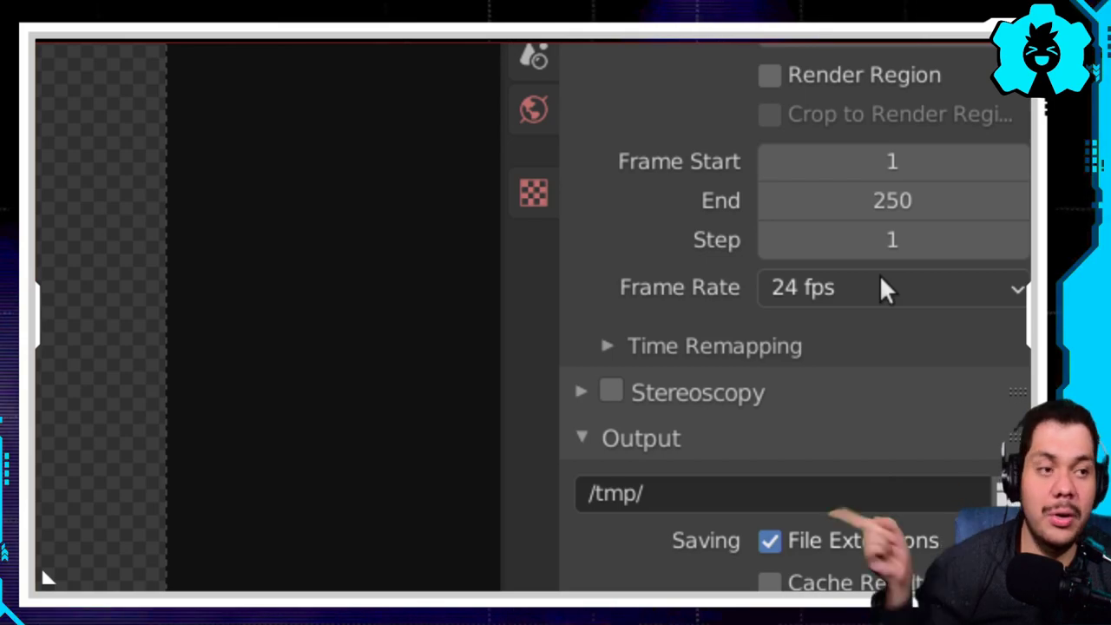
Step: Change the scene frame rate from 24 fps to 60 fps
click(881, 276)
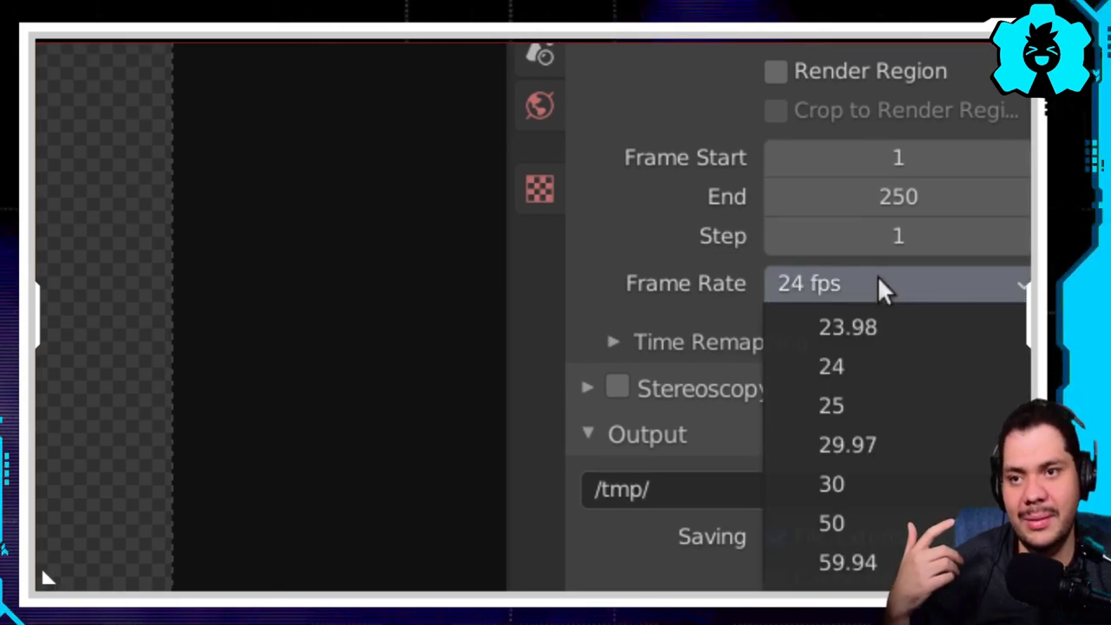
click(875, 338)
scroll(880, 298, up, 5)
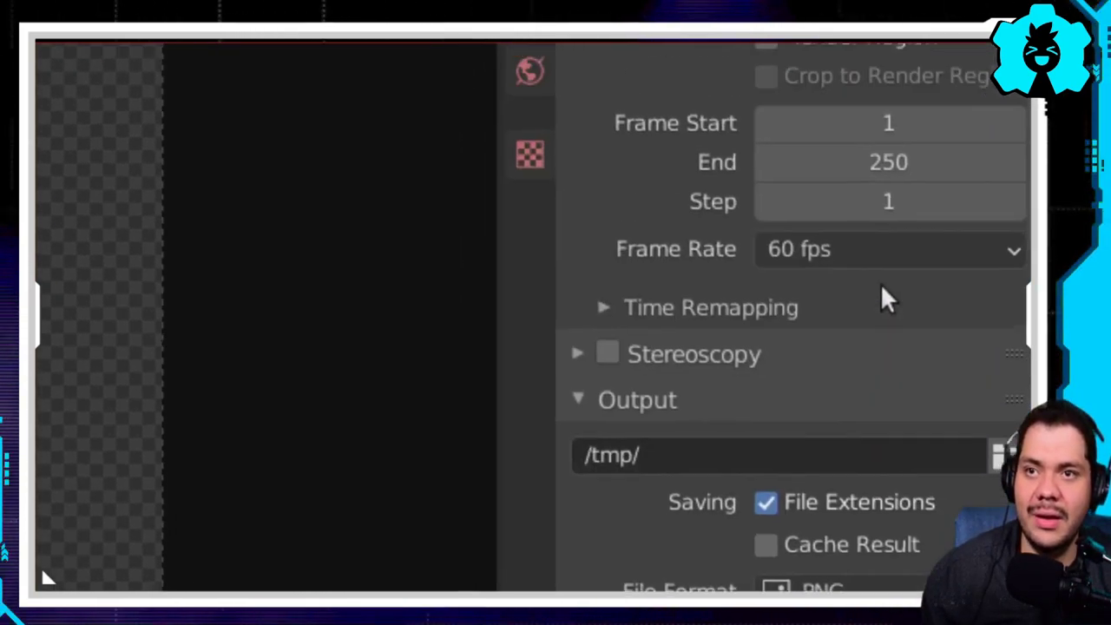
scroll(912, 255, up, 4)
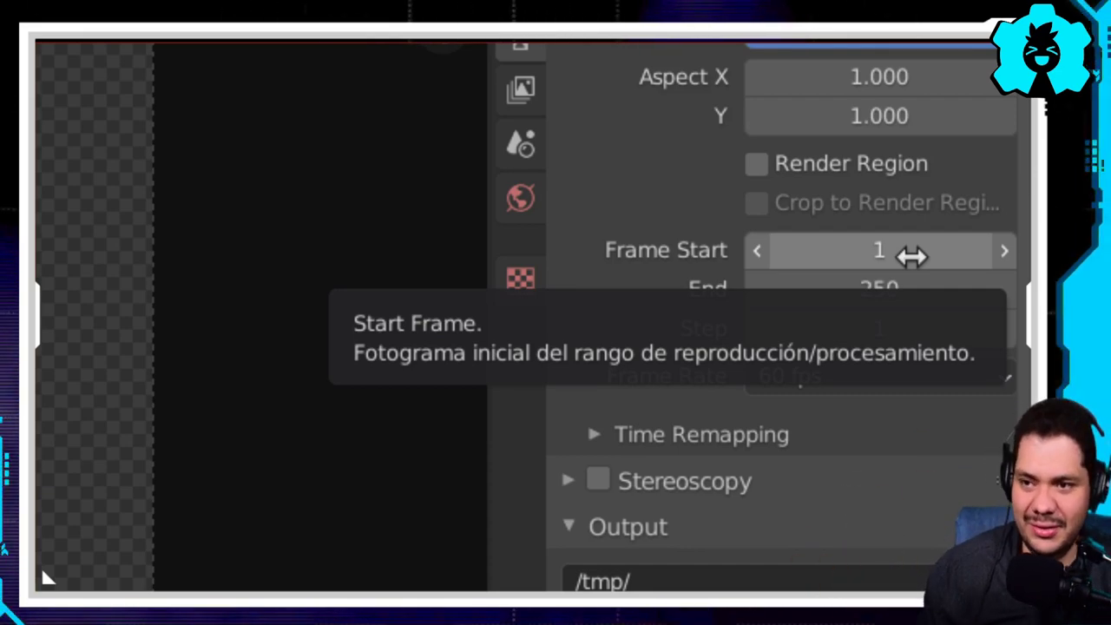
scroll(912, 254, down, 4)
scroll(965, 295, down, 1)
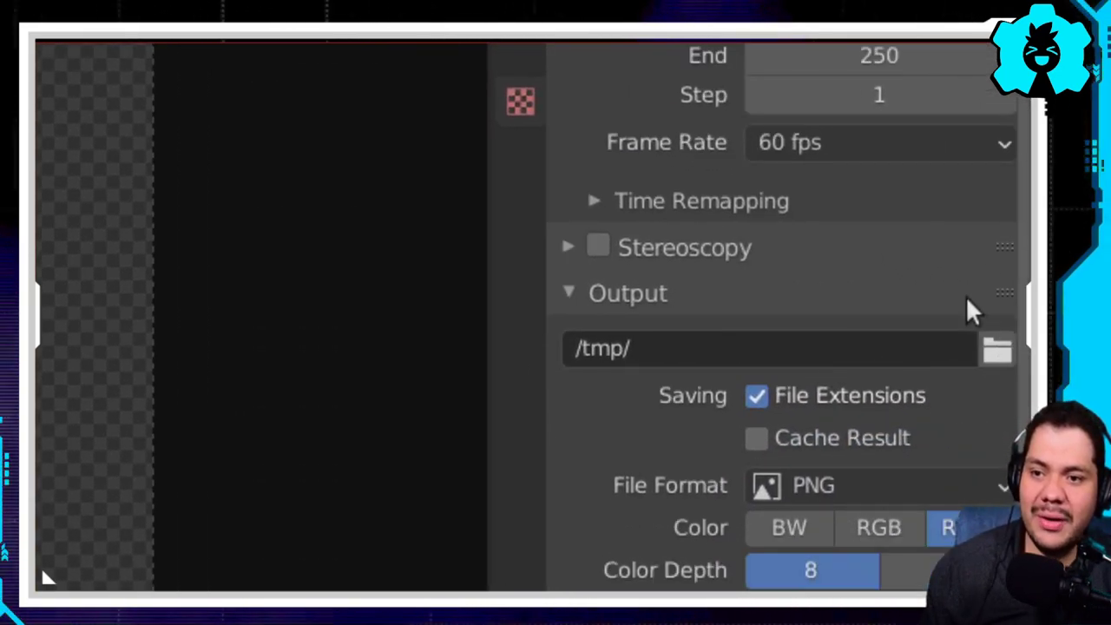
scroll(959, 313, down, 1)
Step: Show the Output panel's File Format choices, including image formats and FFmpeg video
scroll(919, 321, down, 2)
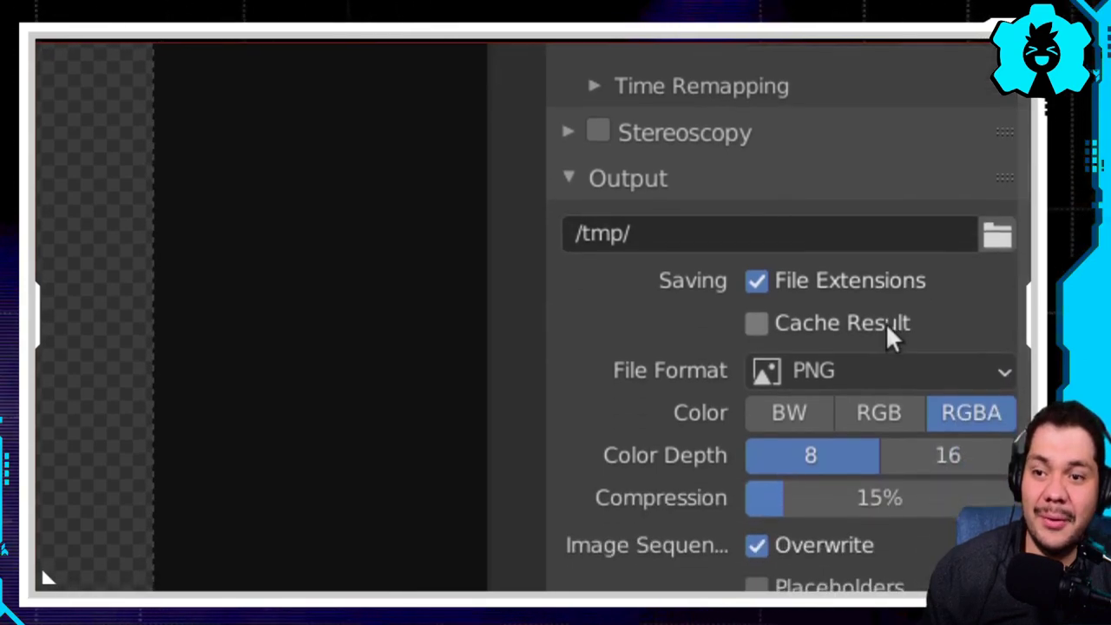
scroll(887, 328, down, 1)
scroll(890, 332, down, 1)
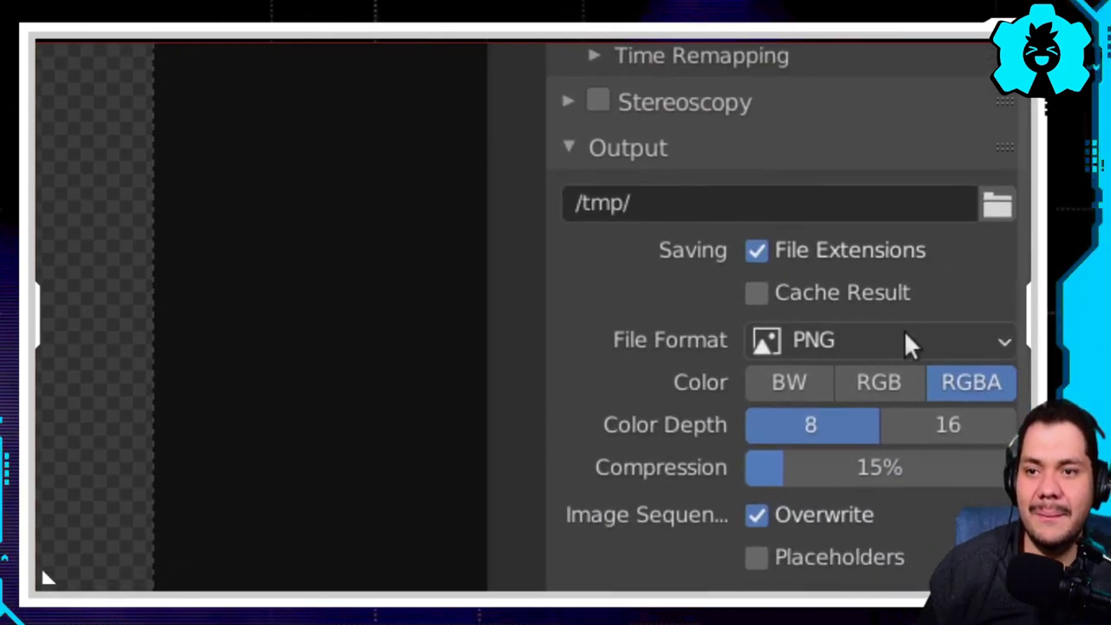
click(907, 342)
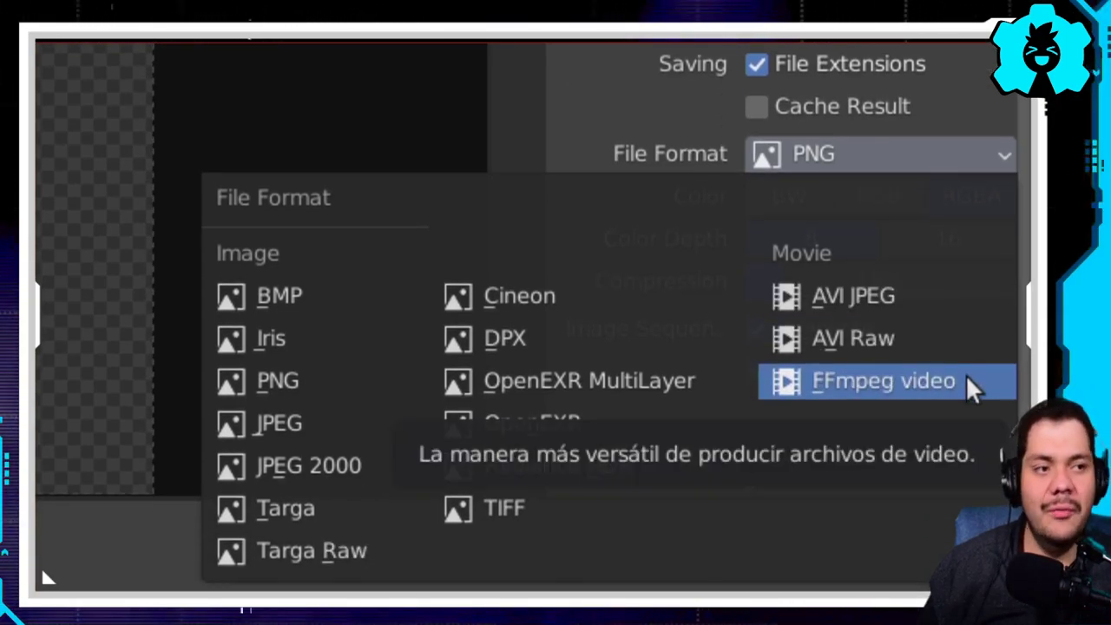
mouse_move(884, 381)
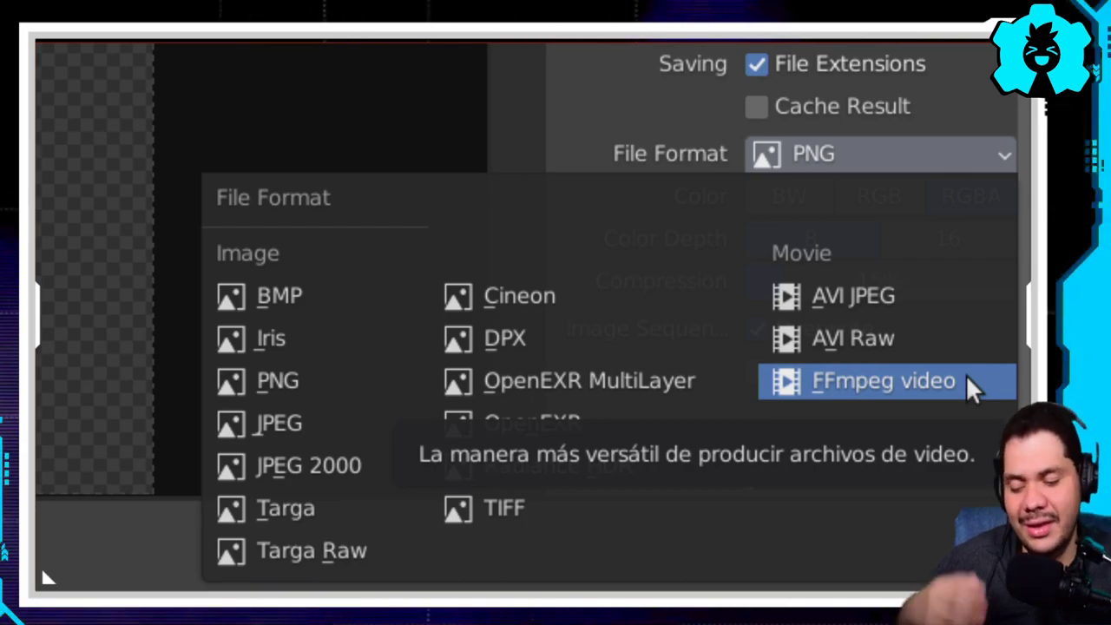
Step: Set output to FFmpeg video in a Matroska container, then bring the YouTube tutorial forward
click(965, 374)
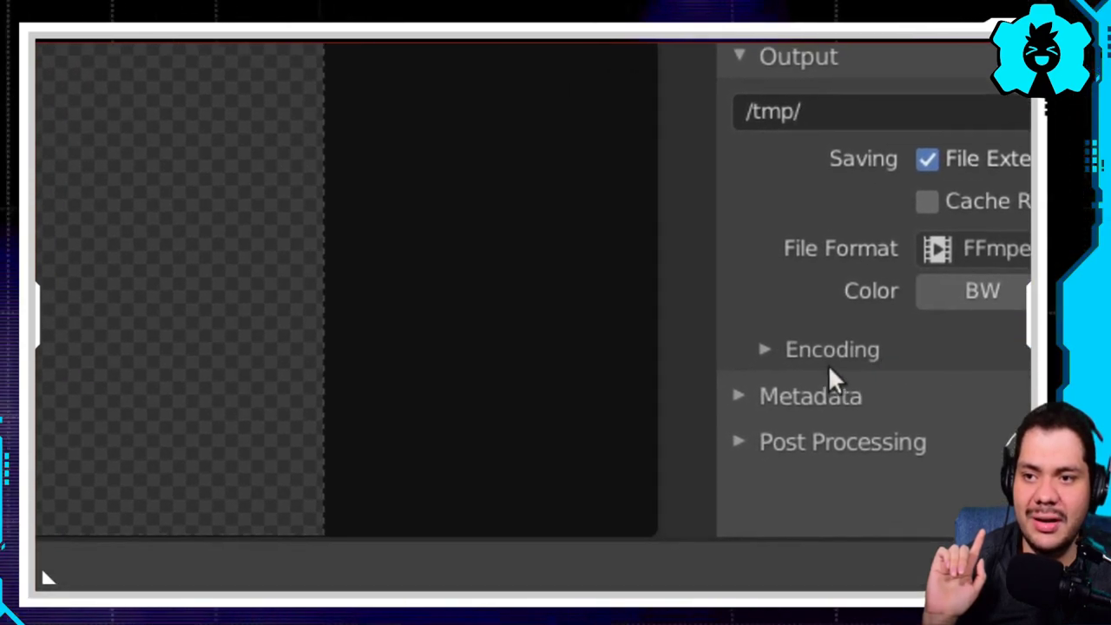
click(827, 366)
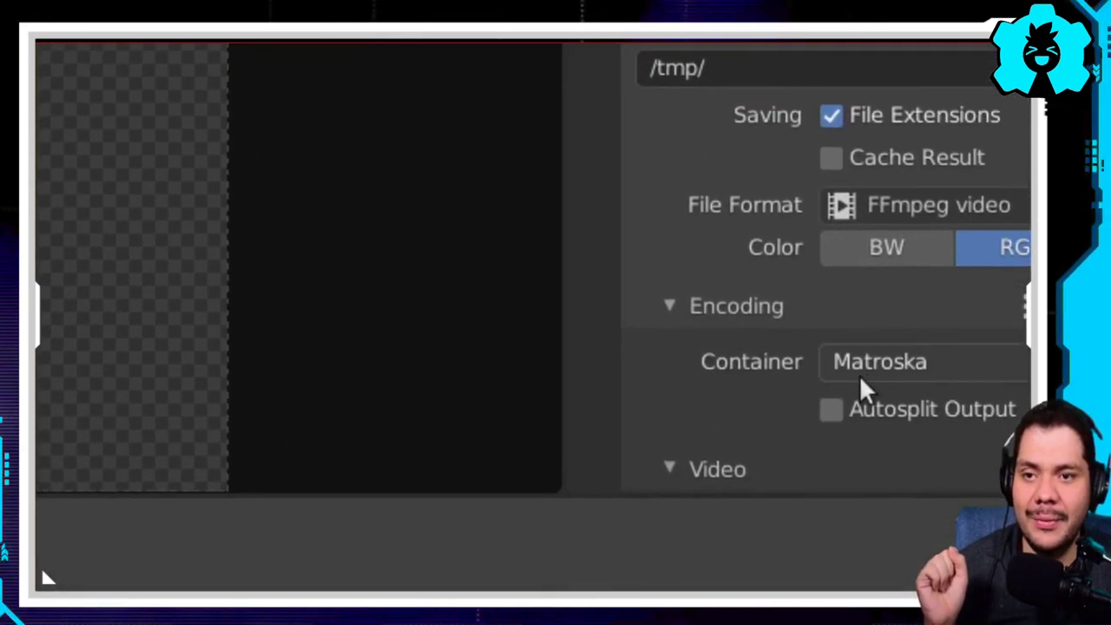
click(862, 376)
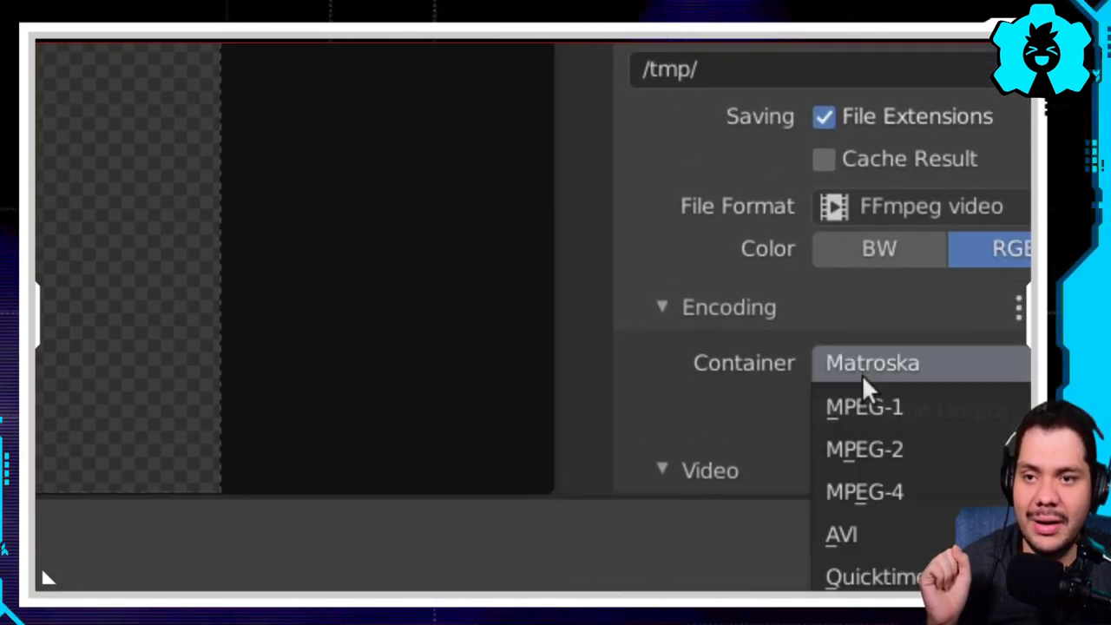
click(861, 374)
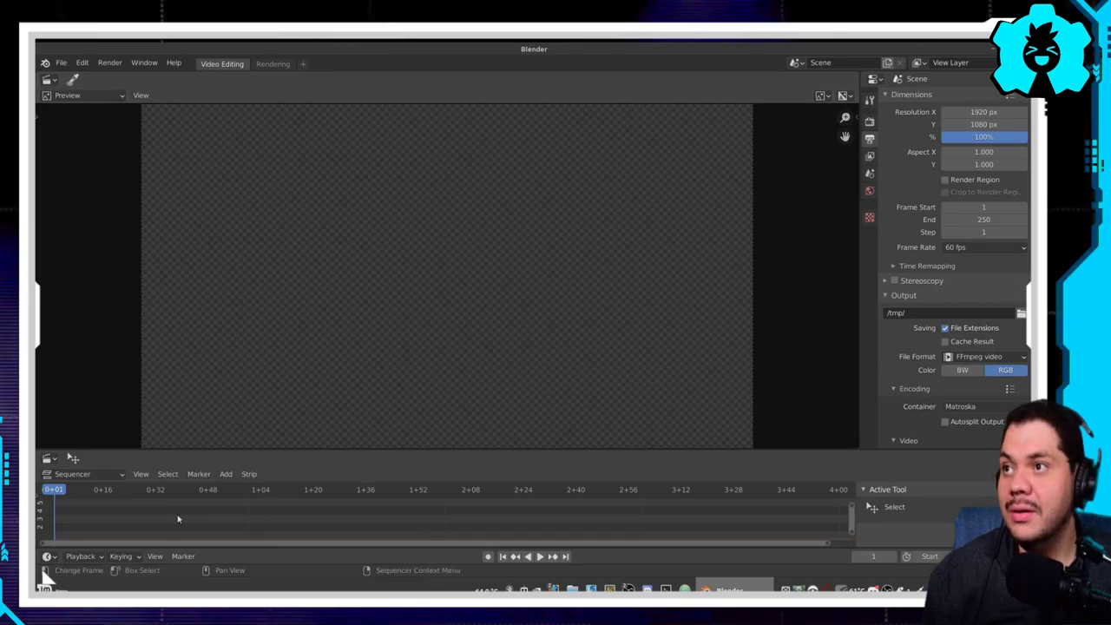
key(super)
click(469, 200)
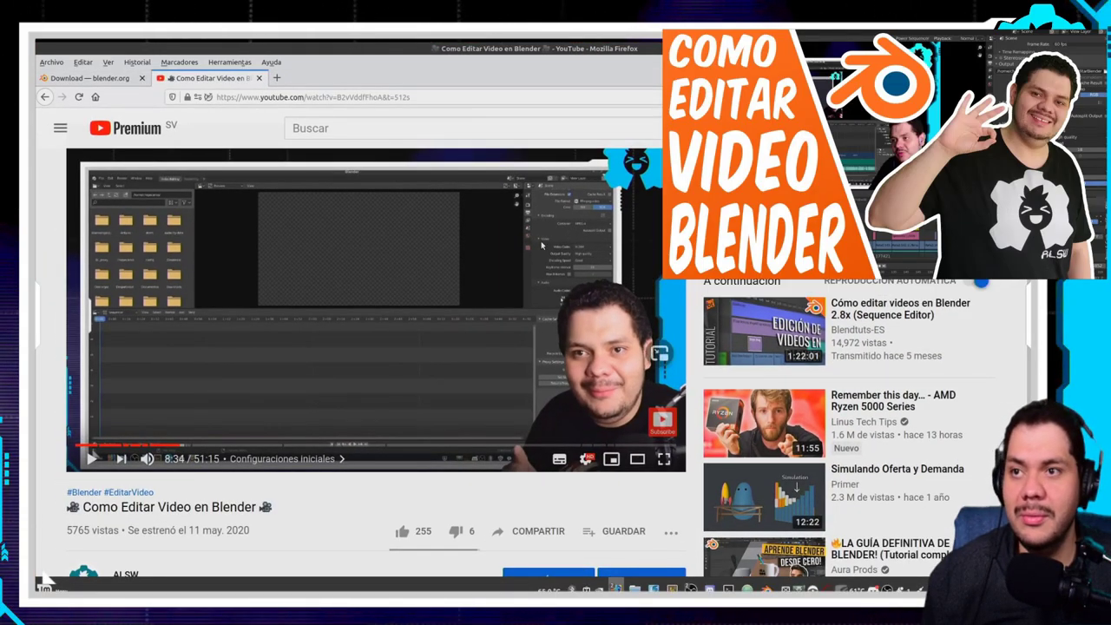
Step: Switch from the YouTube tutorial back to the Blender window
key(alt+Tab)
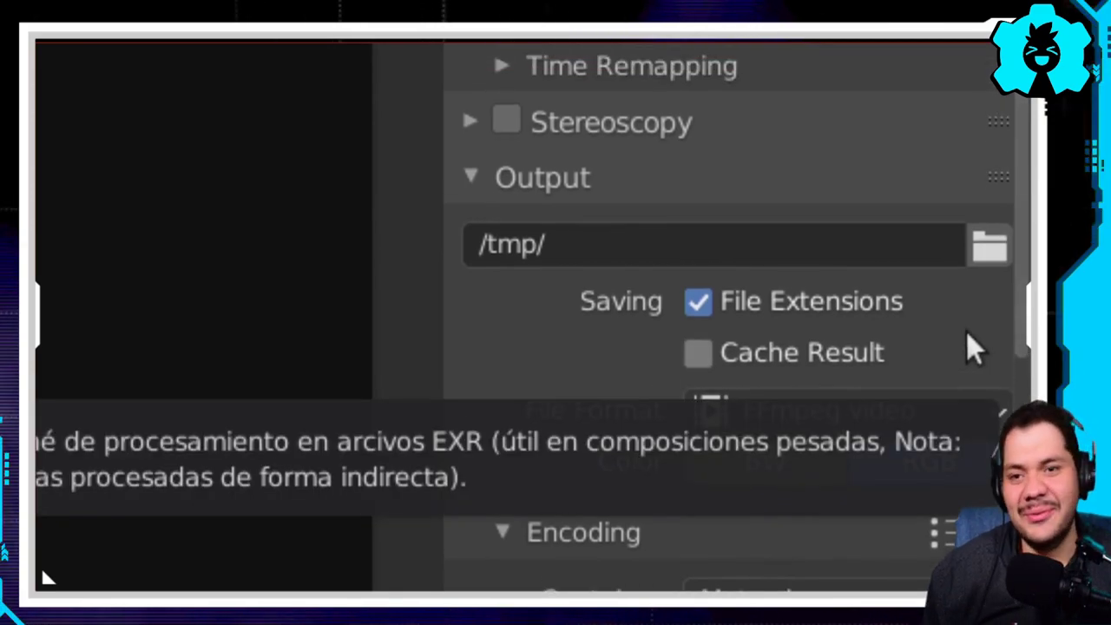
Step: Change the FFmpeg container to MPEG-4 and check the video codec list for H.264
scroll(972, 347, down, 4)
scroll(959, 333, up, 2)
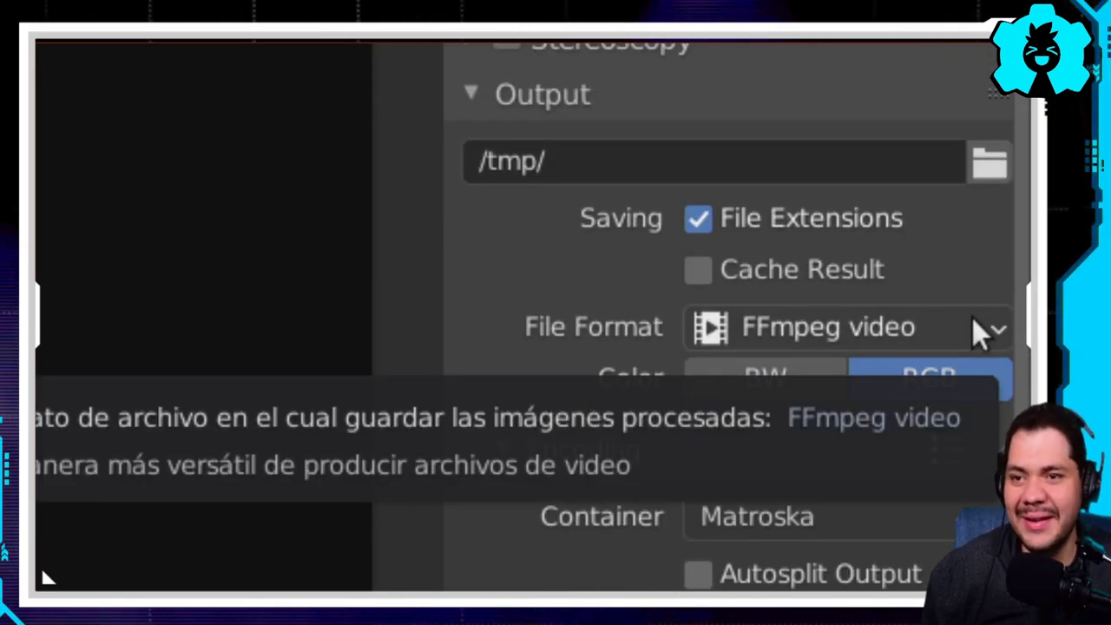
scroll(888, 337, down, 5)
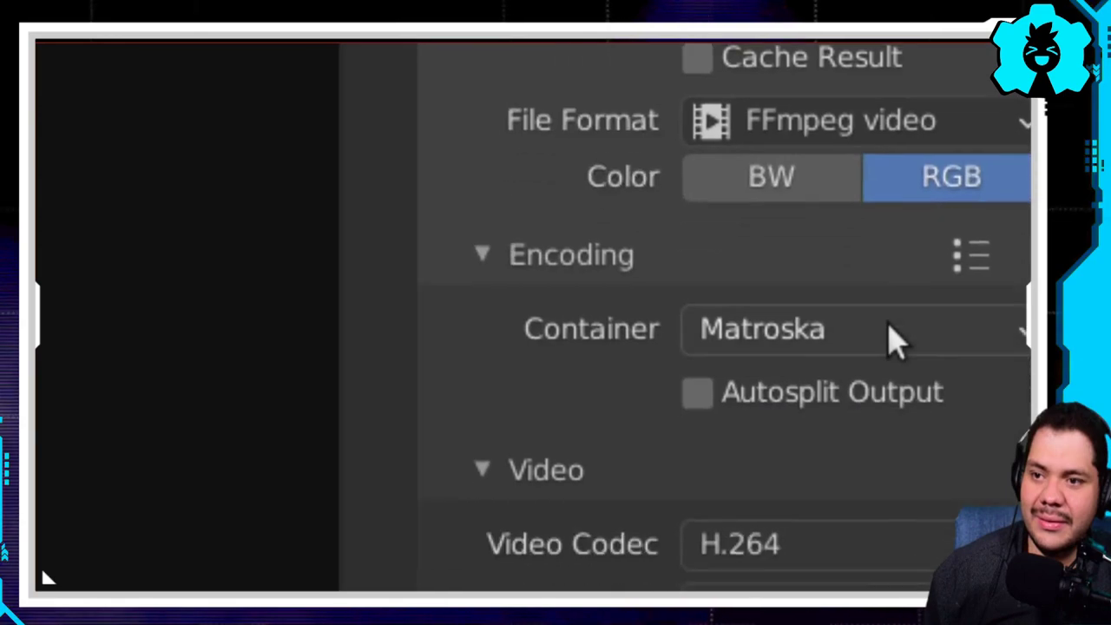
click(887, 328)
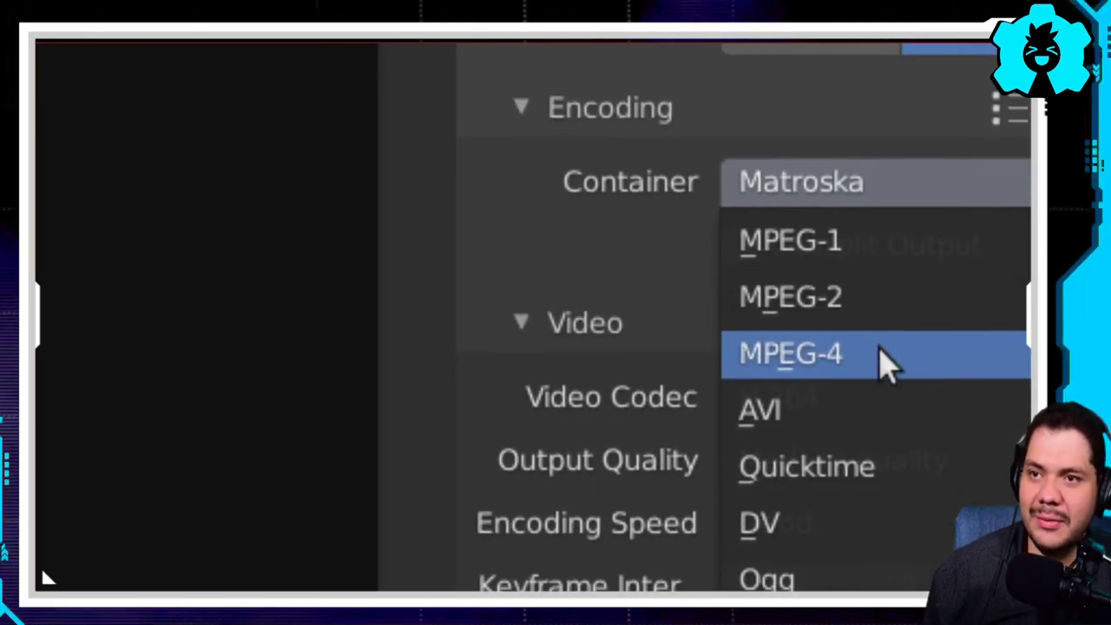
click(880, 349)
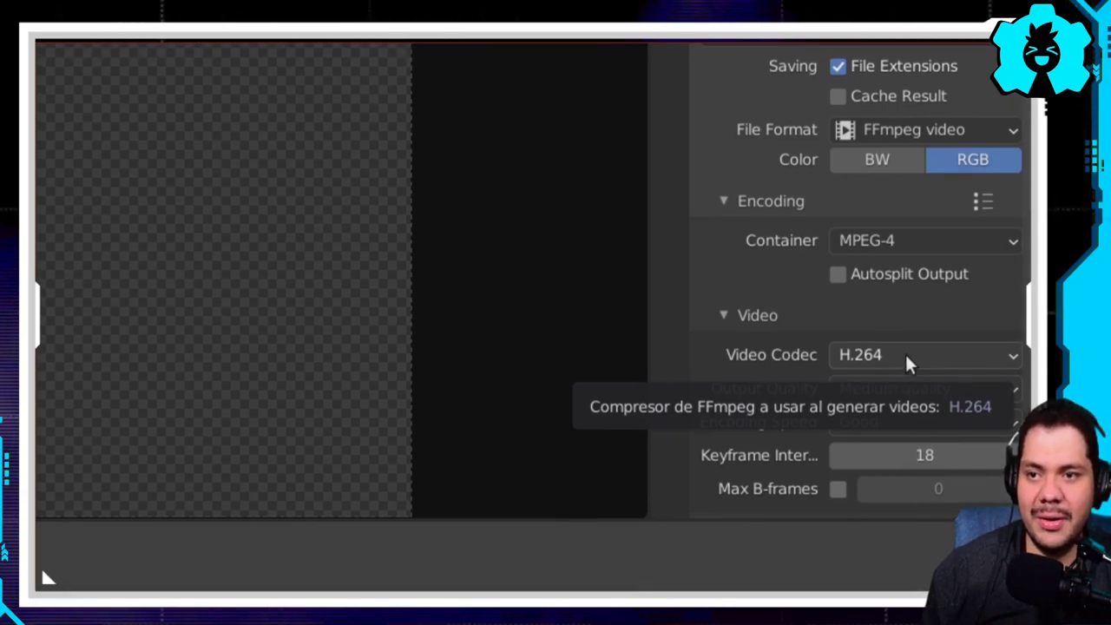
click(906, 356)
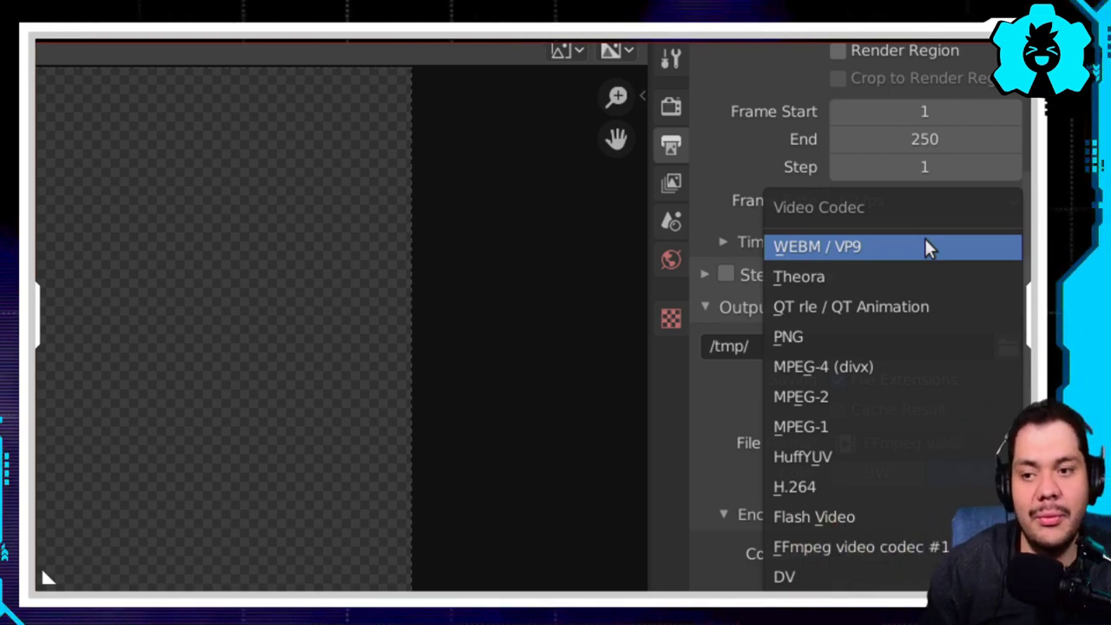
Step: Keep H.264 as the codec and raise output quality from Medium to High
key(Escape)
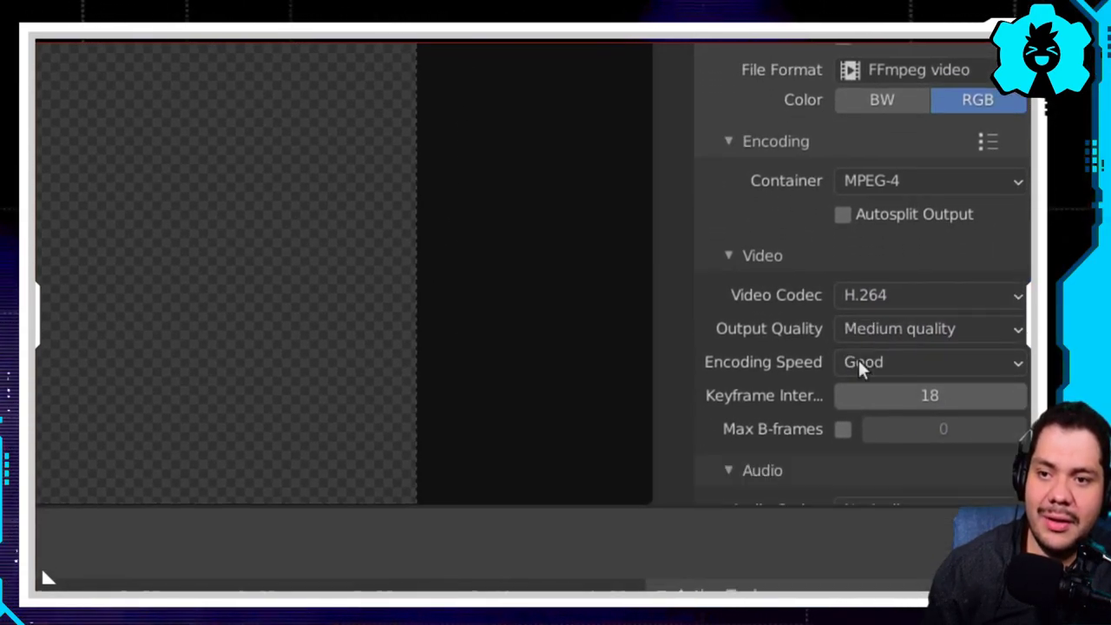
mouse_move(925, 343)
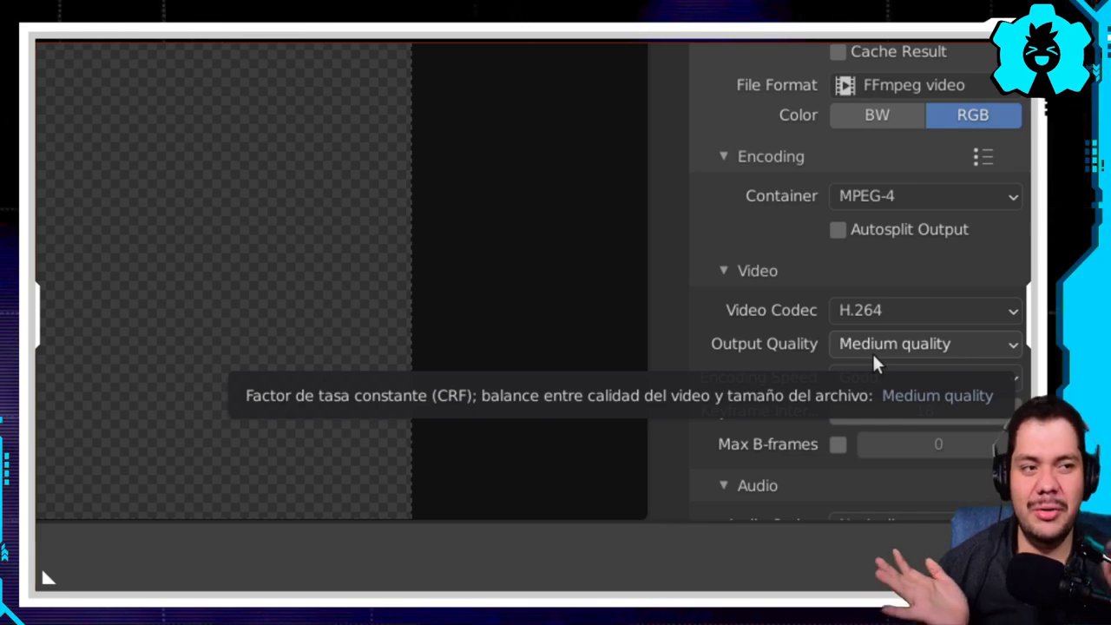
click(872, 352)
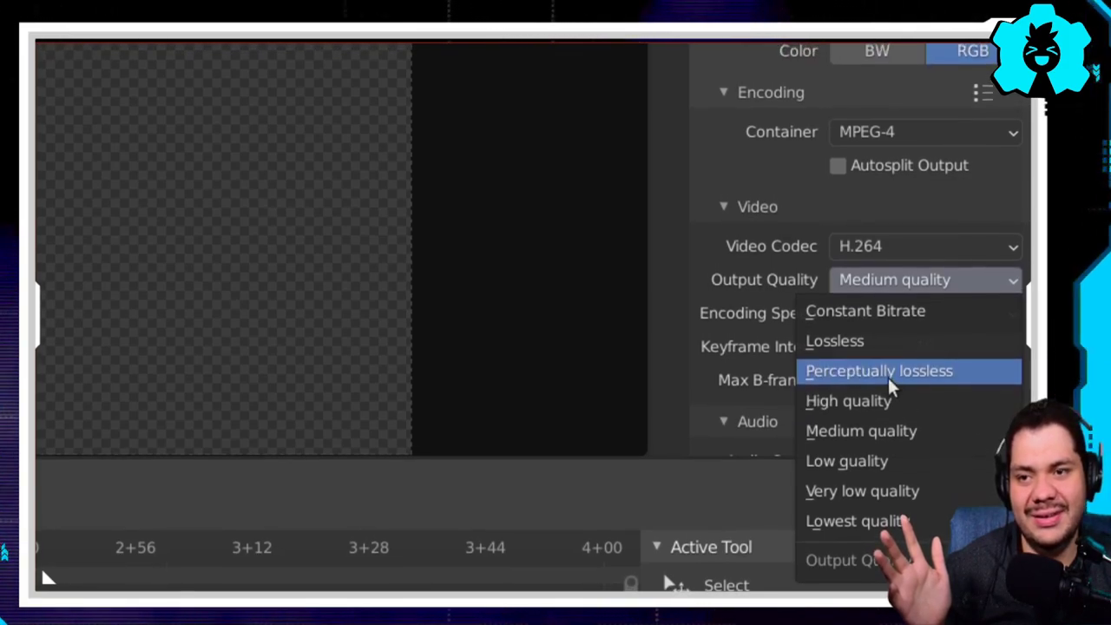
click(903, 384)
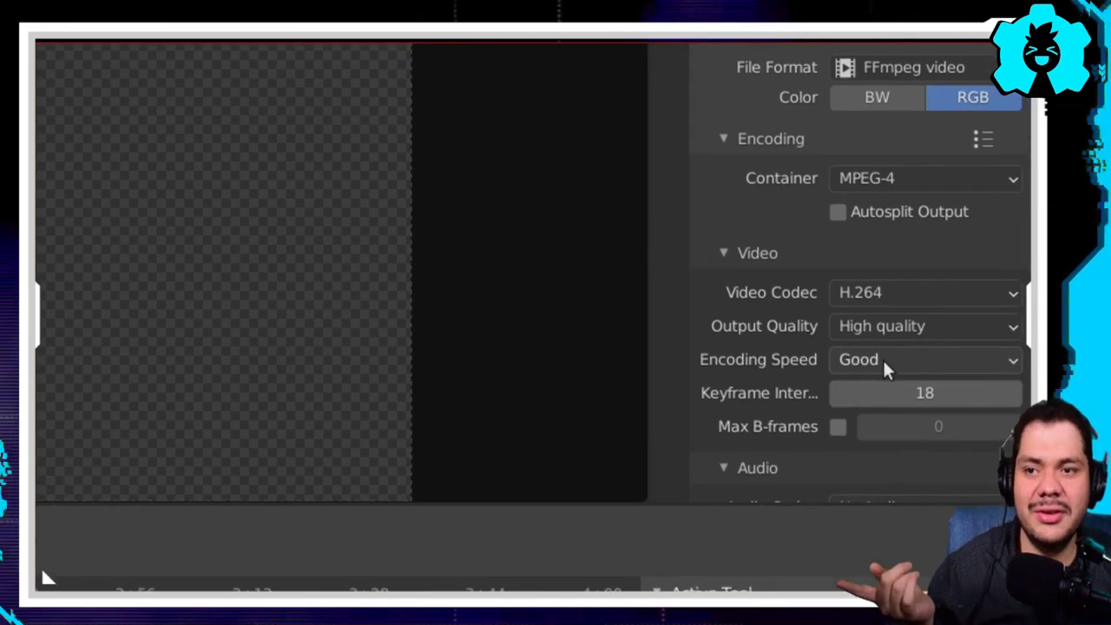
Step: Keep encoding speed at Good and expand the Audio settings, which show No Audio
click(887, 359)
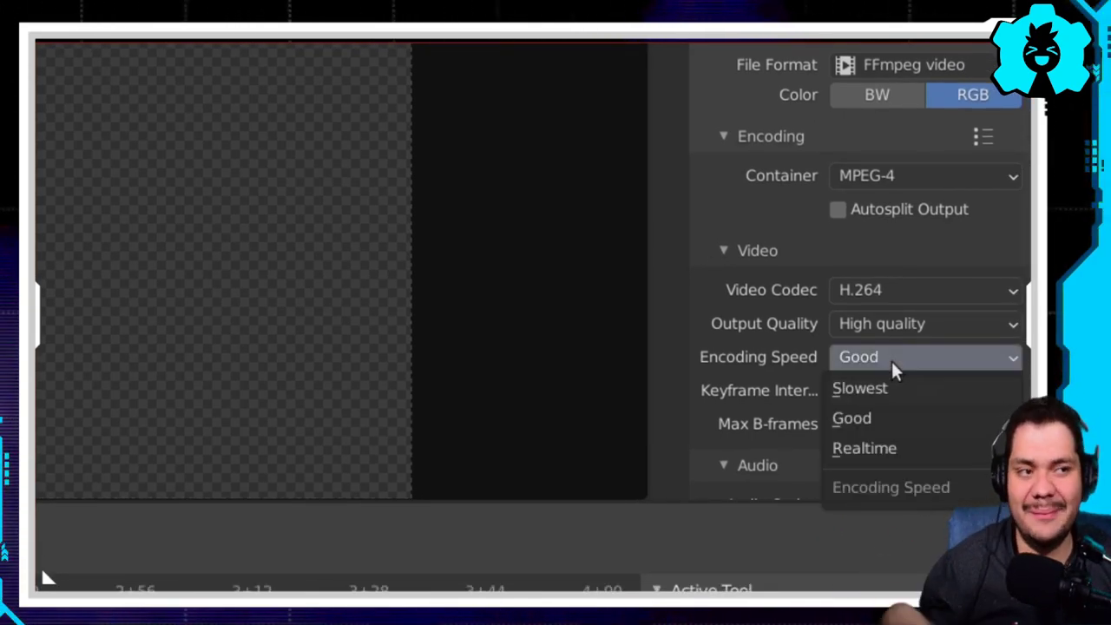
click(855, 417)
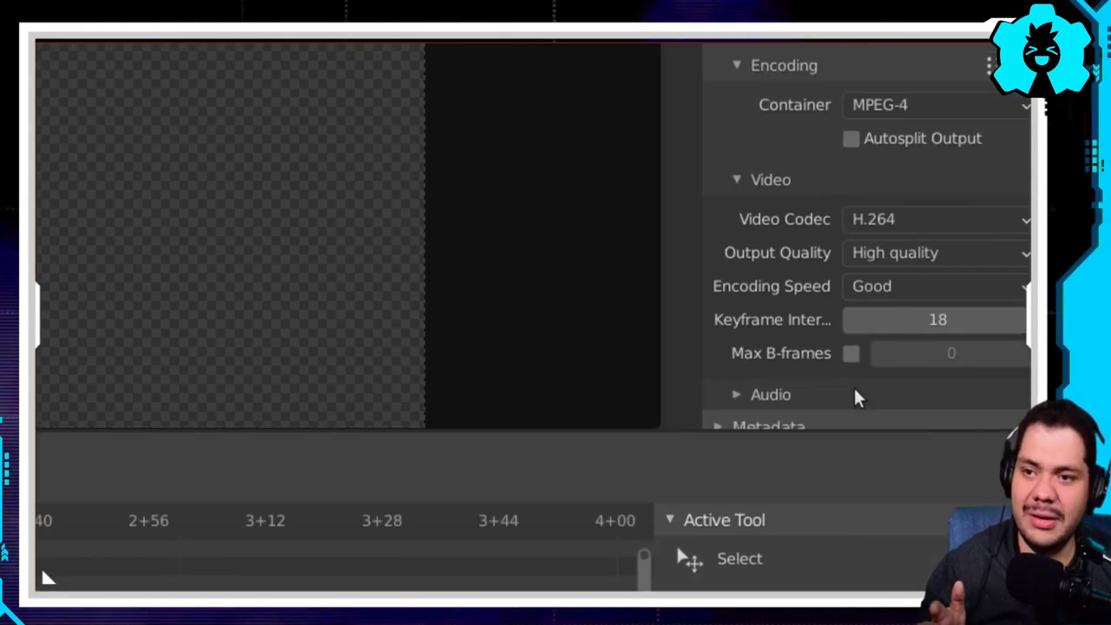
click(855, 392)
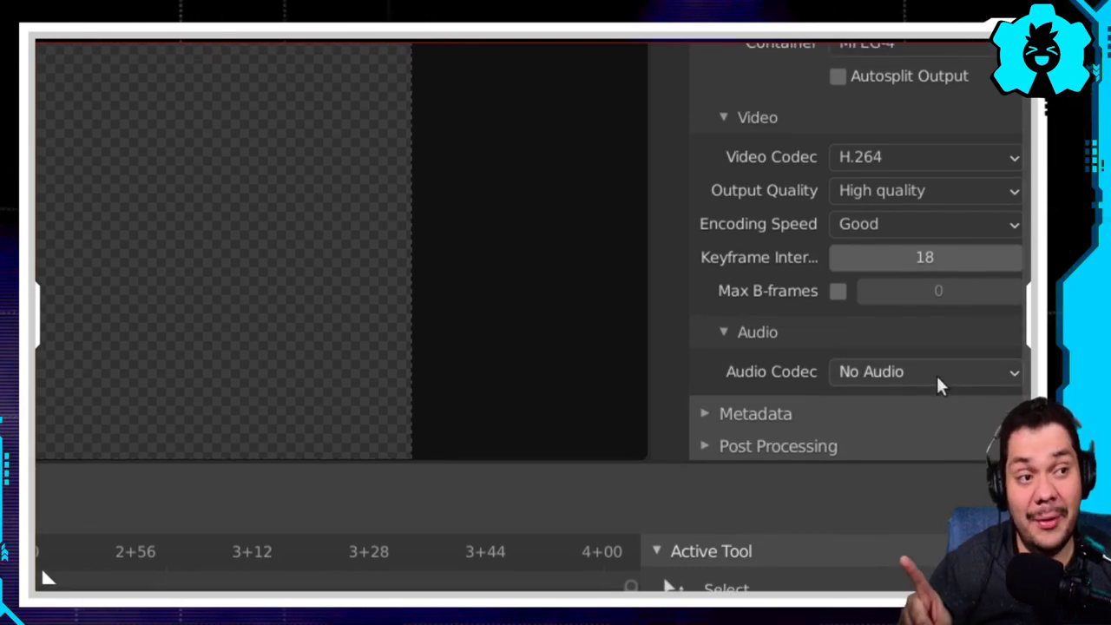
mouse_move(925, 371)
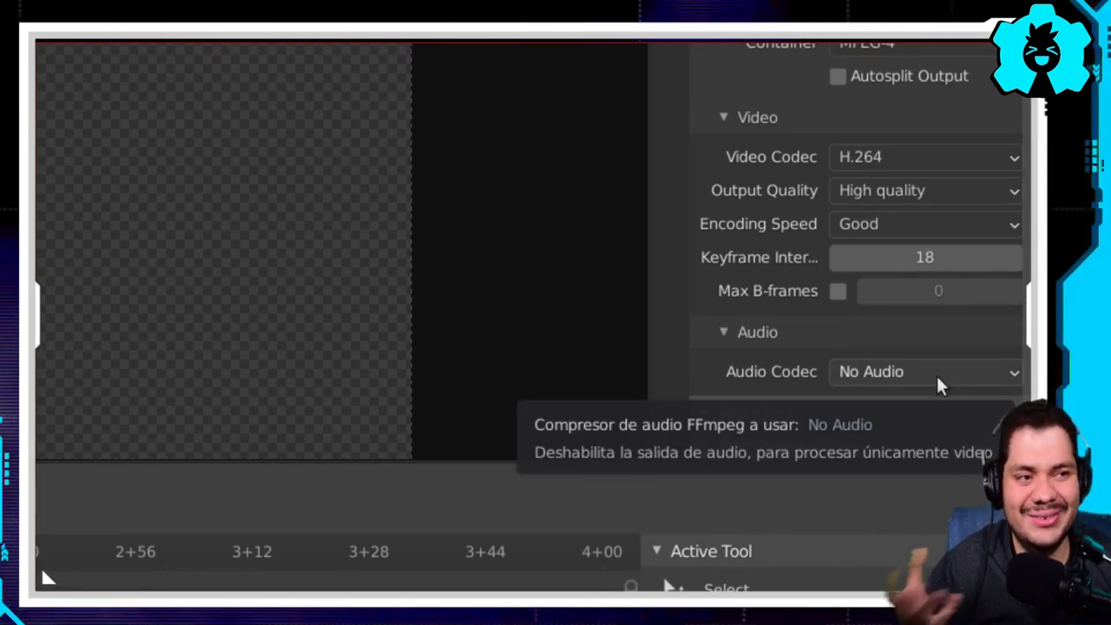
Step: Set the audio codec to AAC, with Stereo channels, 48000 Hz sample rate and 192 bitrate
click(936, 373)
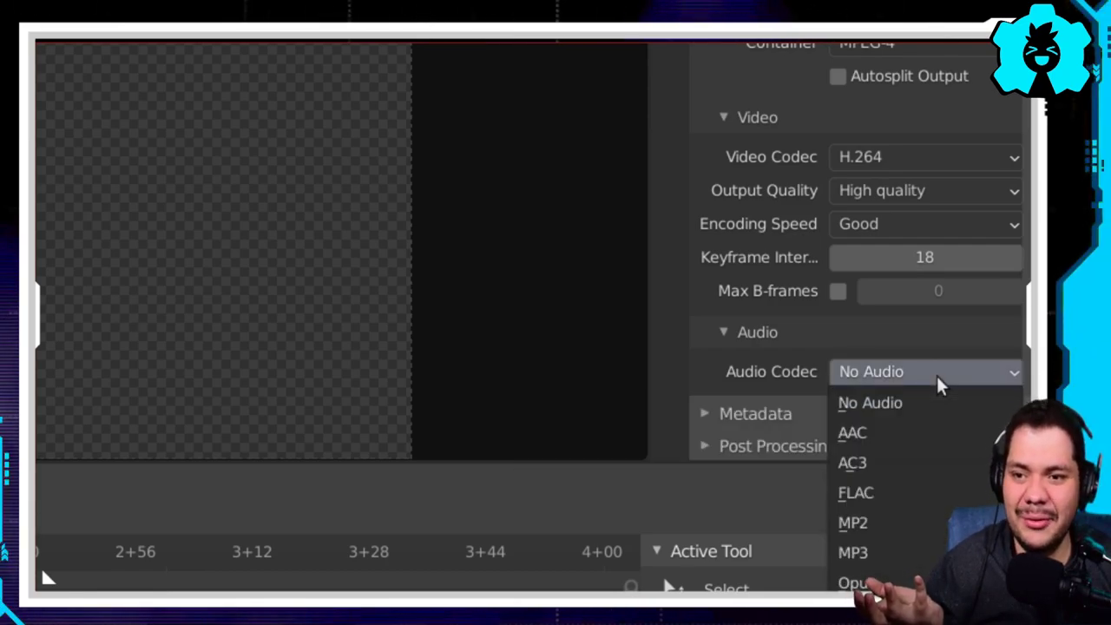
click(918, 434)
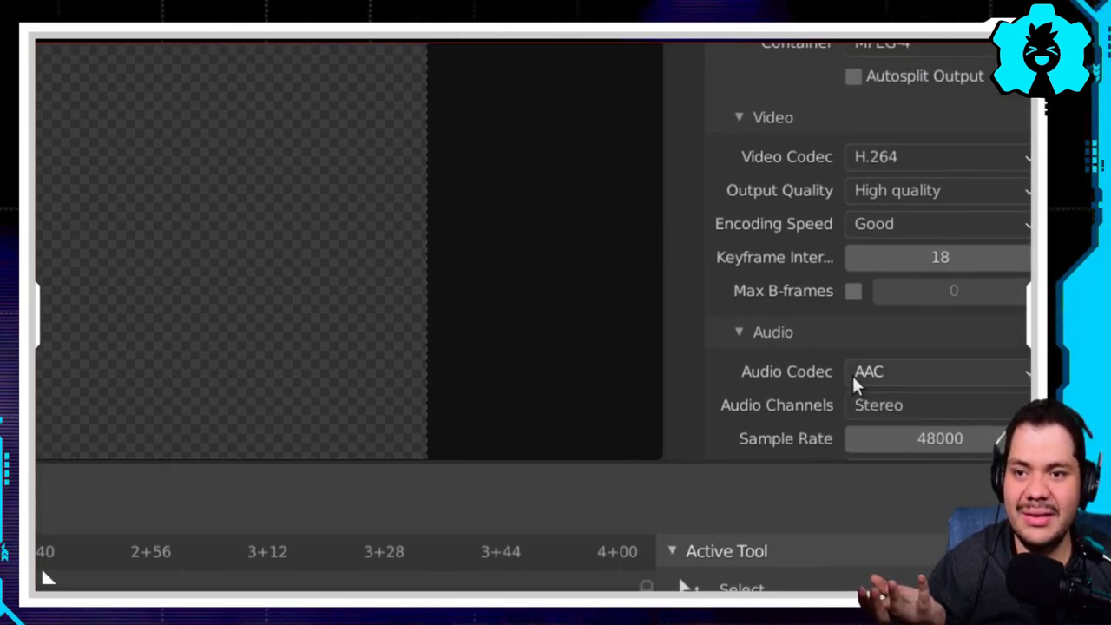
scroll(920, 392, down, 3)
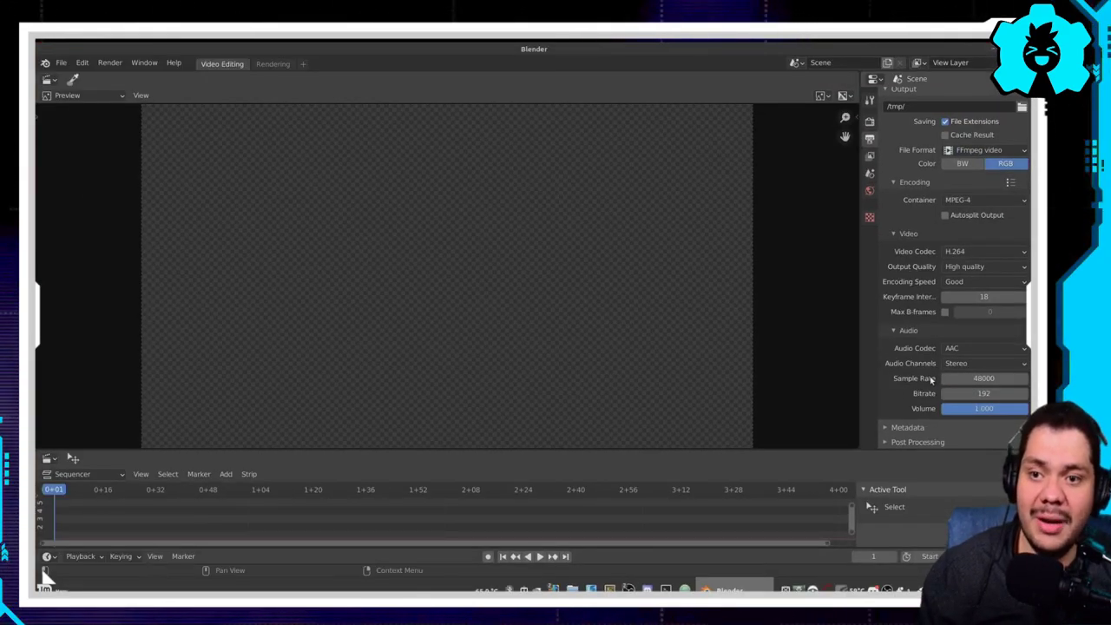
click(918, 426)
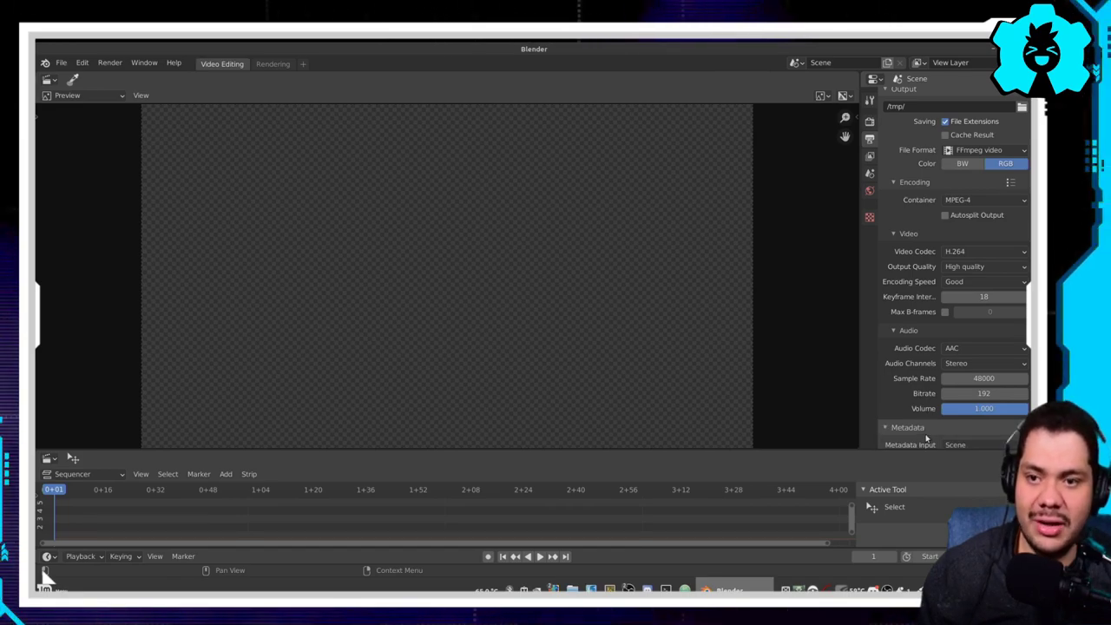
scroll(921, 442, down, 2)
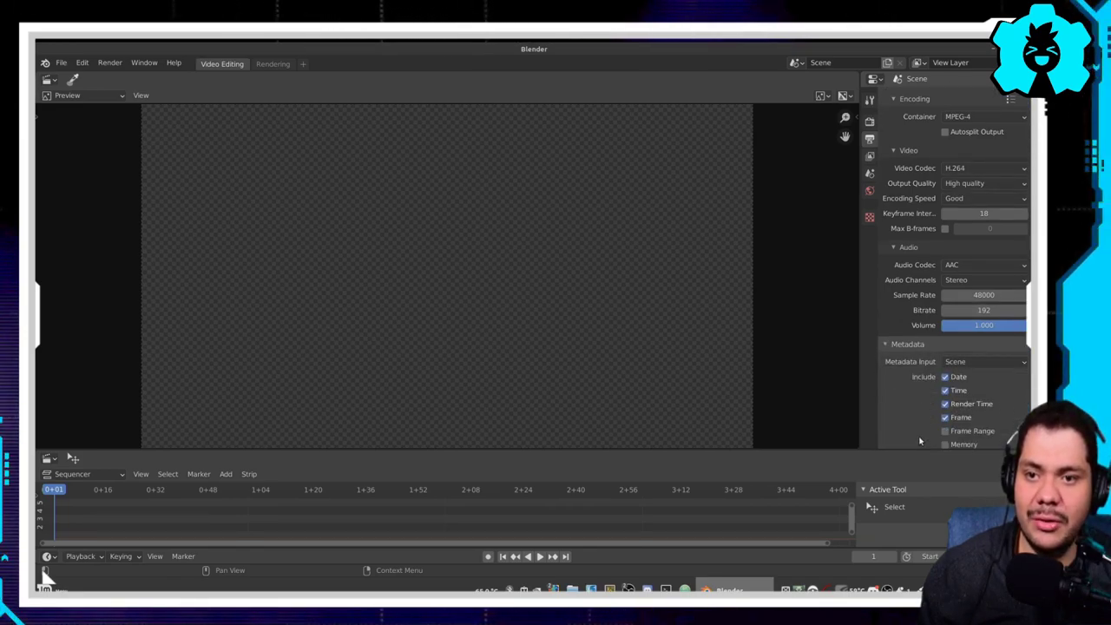
click(909, 344)
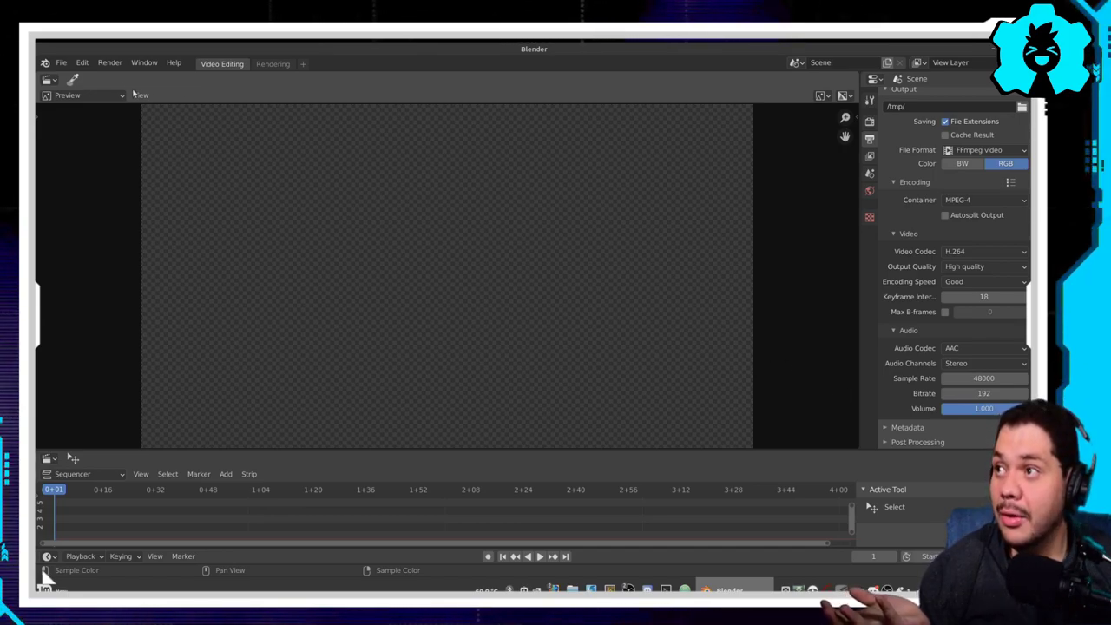
Step: Save the current setup as Blender's startup file via File > Defaults
click(61, 62)
mouse_move(84, 290)
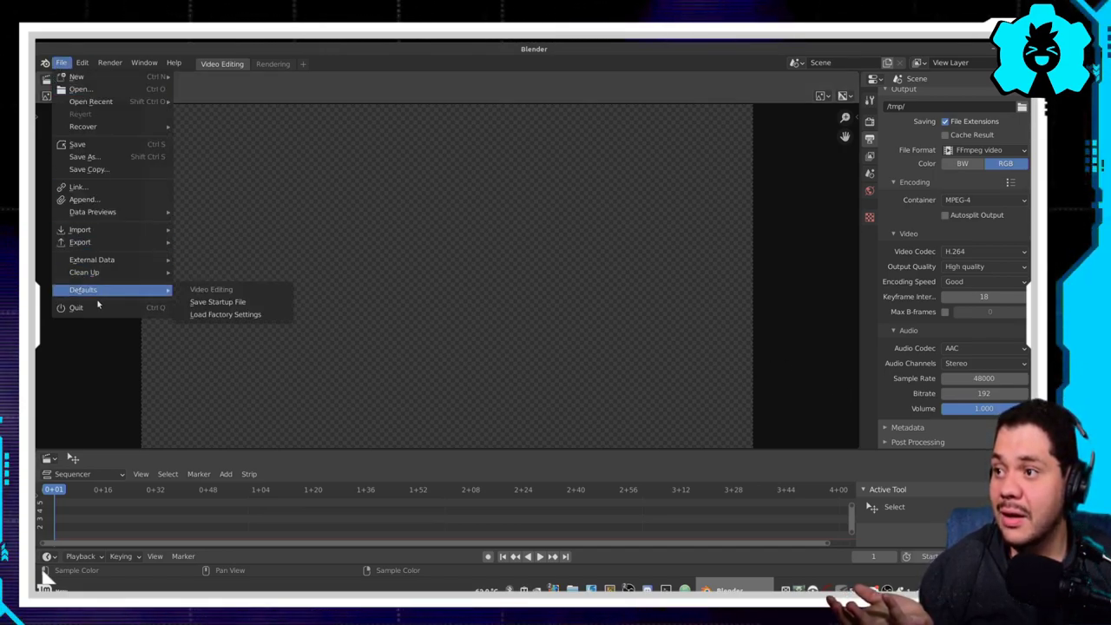
click(238, 302)
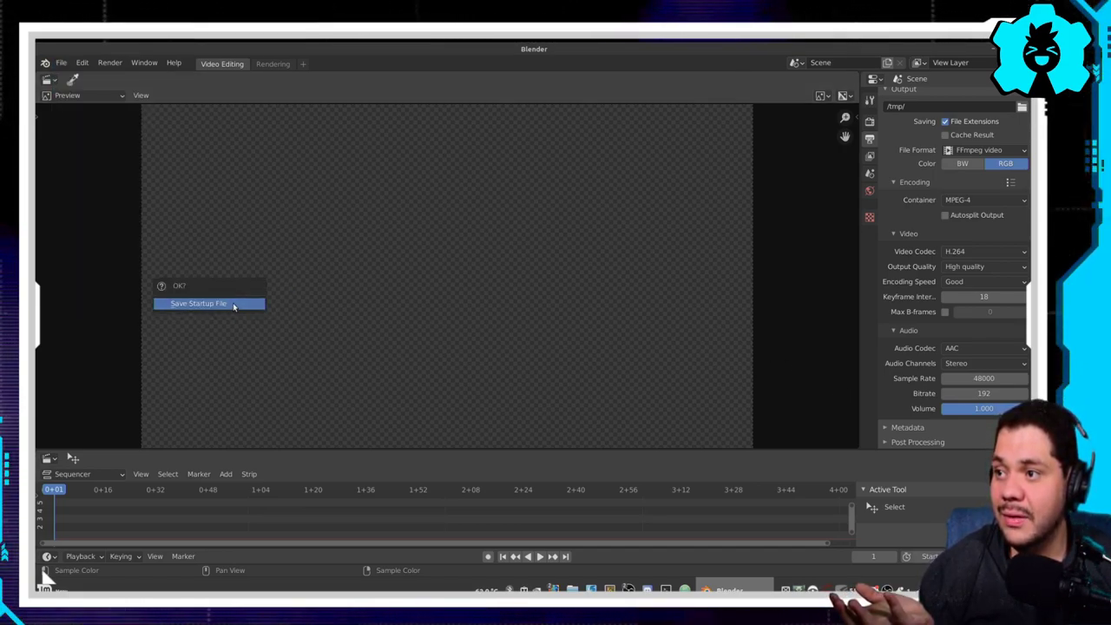
click(232, 304)
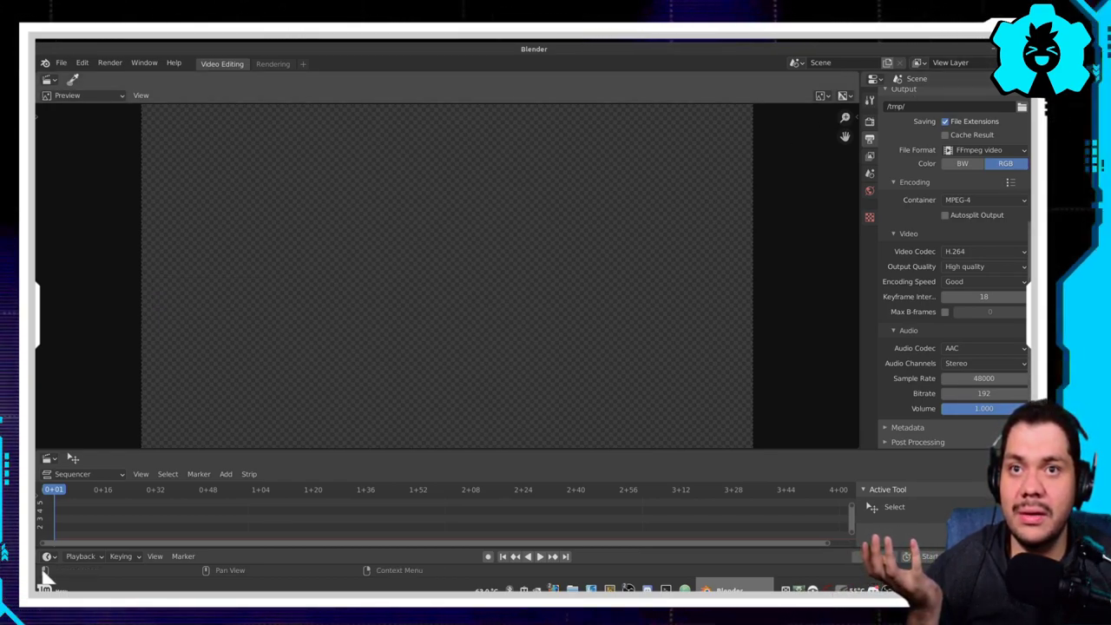
Step: Quit Blender without saving, then relaunch the blender executable from the file manager
key(ctrl+q)
click(493, 339)
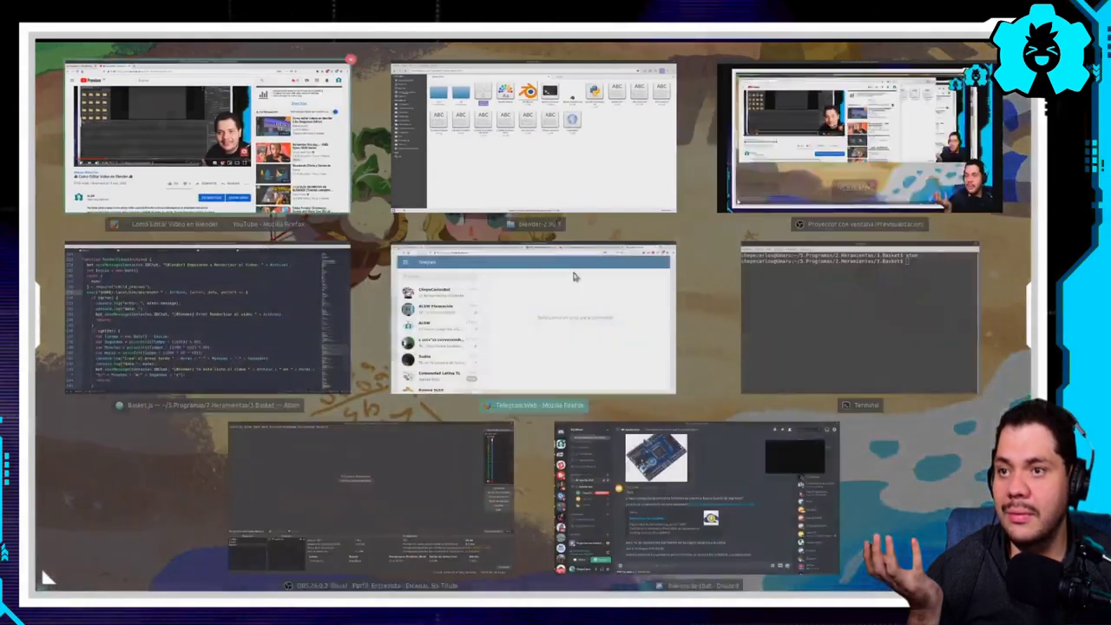
click(620, 169)
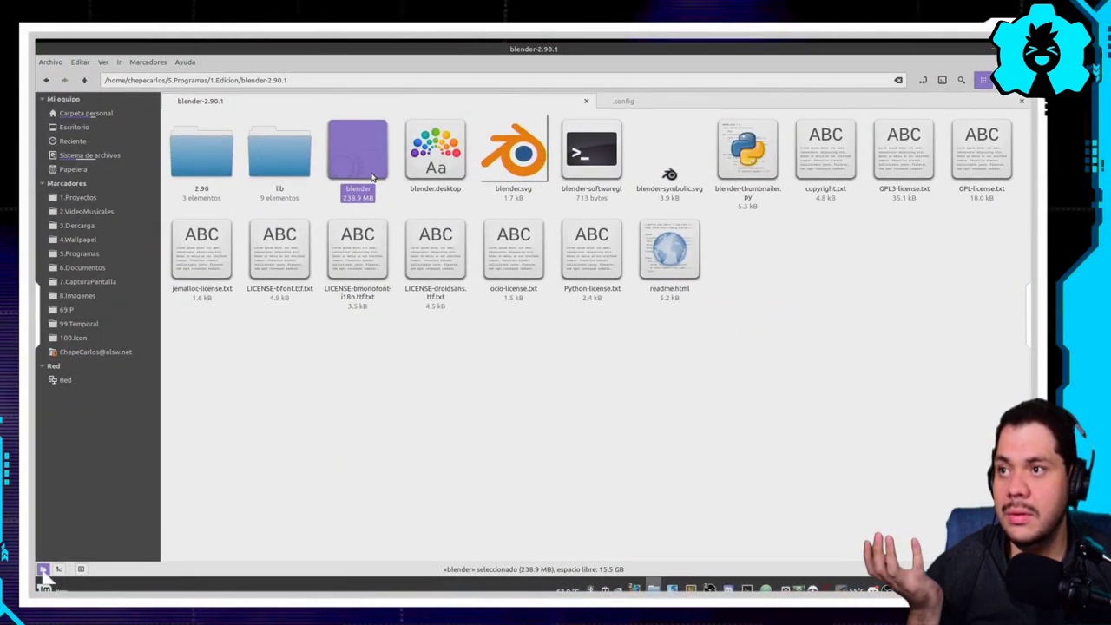
double_click(371, 176)
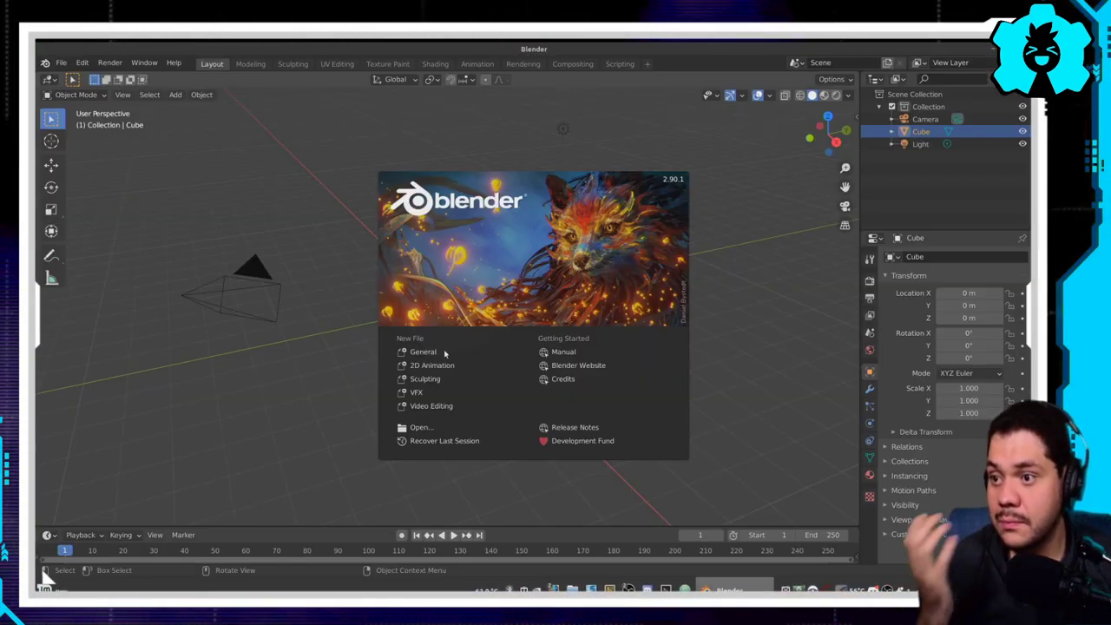
Step: Start a new Video Editing file from the 2.90.1 splash screen
click(434, 405)
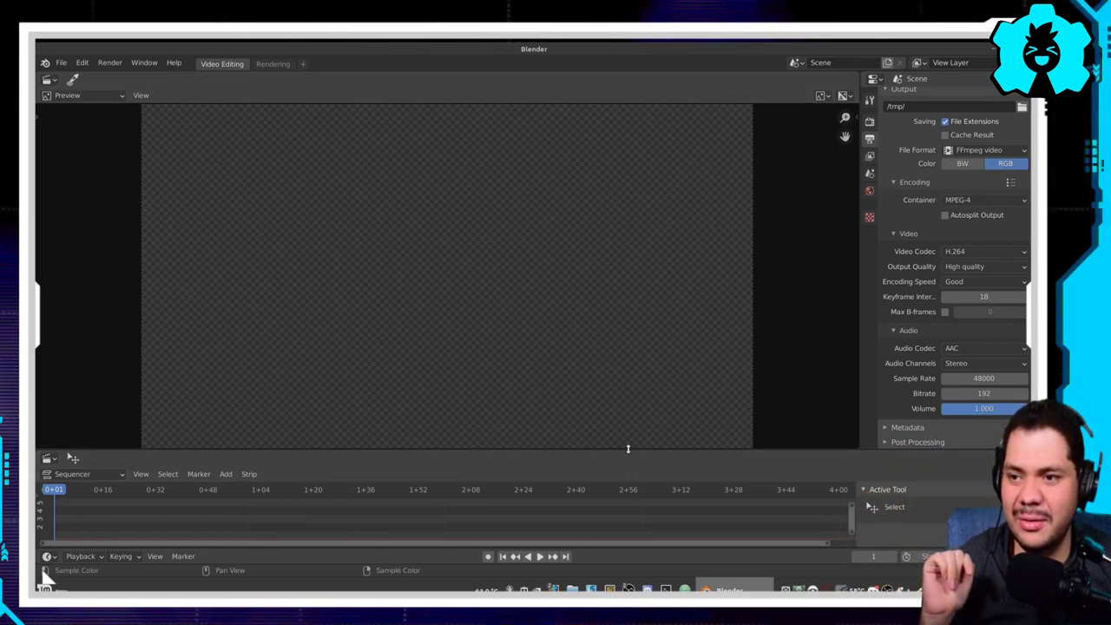
Step: Raise the preview/sequencer border so the sequencer shows six channels, then adjust preview zoom
drag(630, 443, 622, 343)
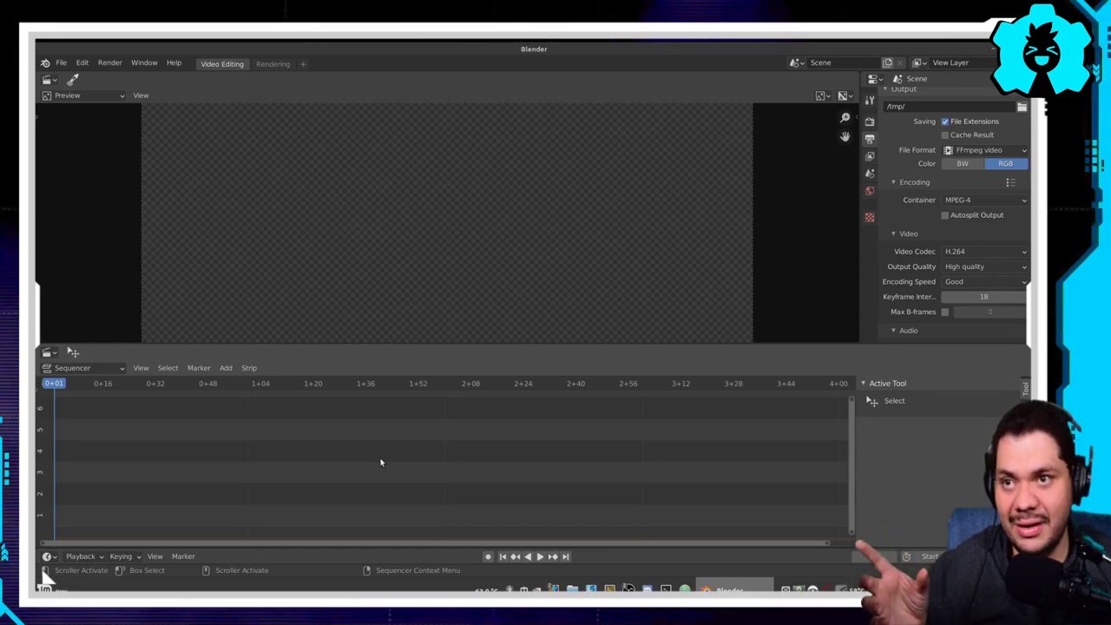
scroll(382, 262, down, 1)
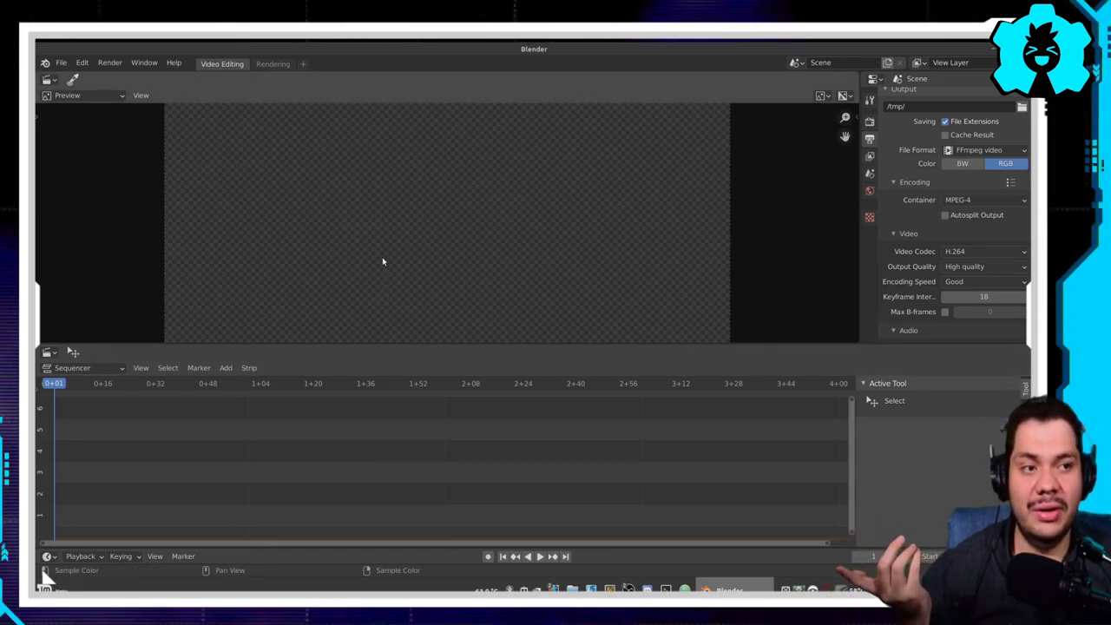
scroll(382, 261, down, 1)
scroll(383, 261, down, 3)
scroll(382, 261, down, 3)
scroll(383, 261, up, 1)
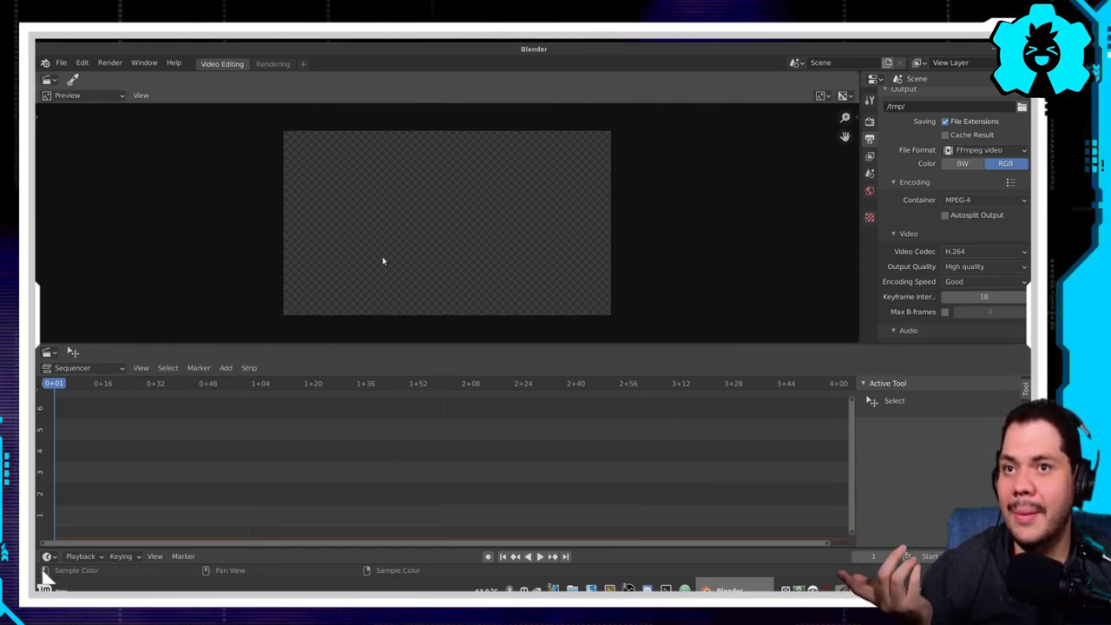
scroll(382, 260, up, 1)
scroll(380, 271, up, 1)
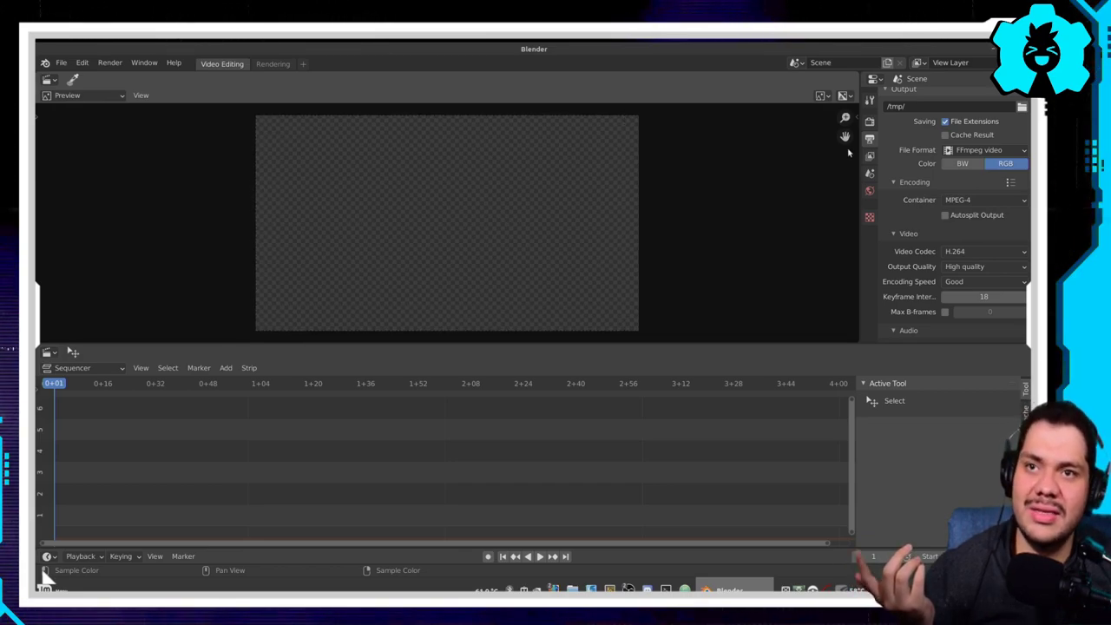